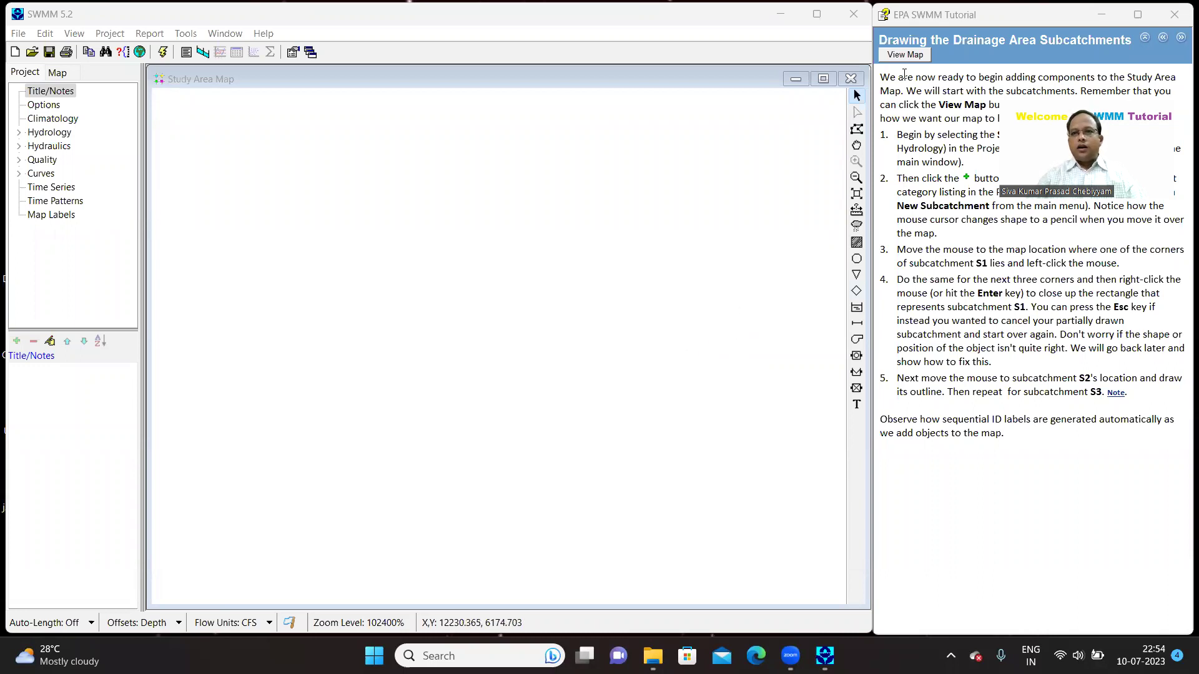
# Step: Show the tutorial's reference map of the finished study area and park it over the tutorial pane
pyautogui.click(905, 55)
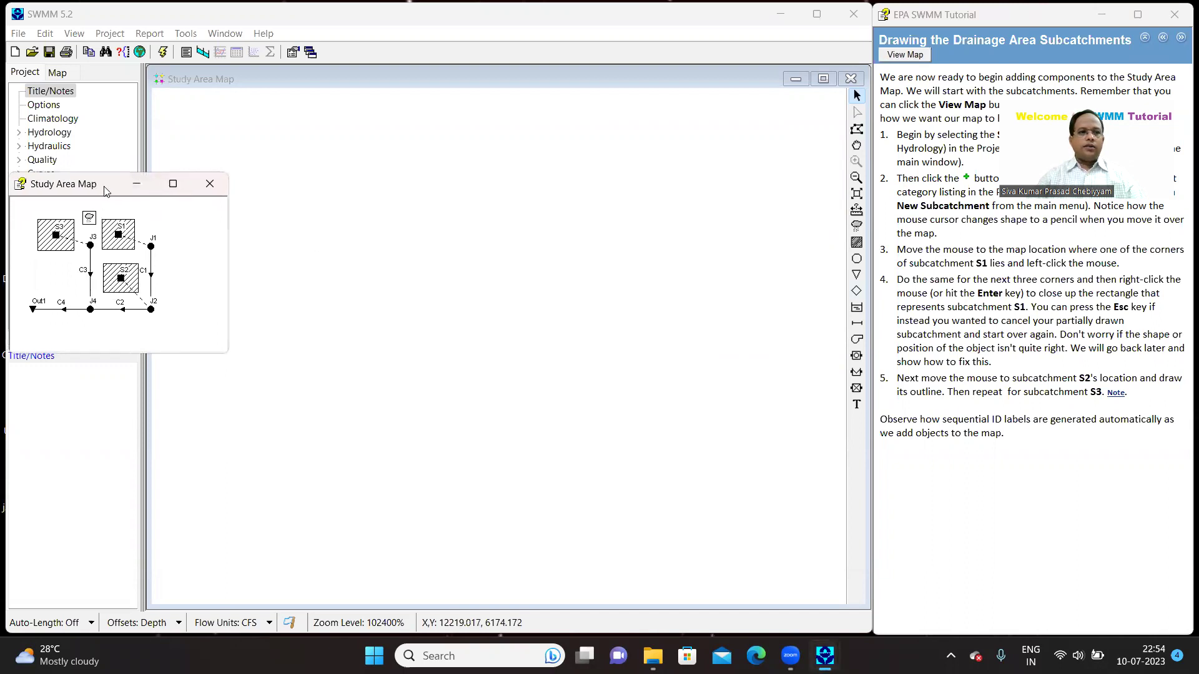
pyautogui.moveTo(105, 191); pyautogui.dragTo(367, 159)
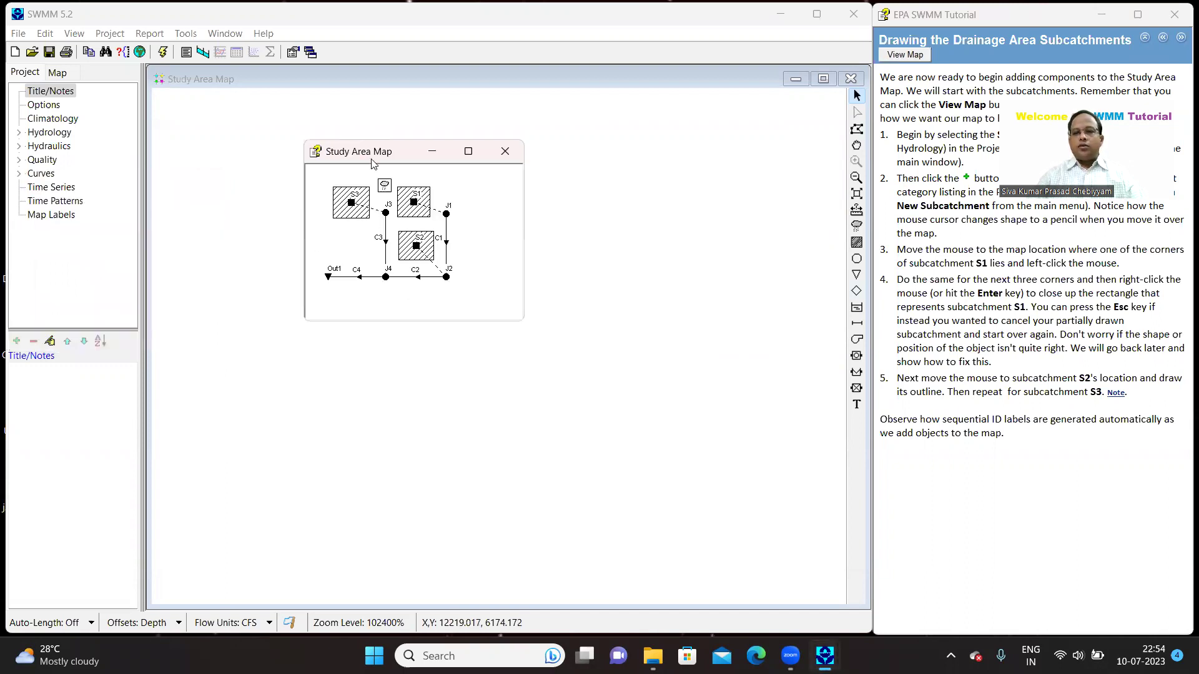
pyautogui.moveTo(372, 163); pyautogui.dragTo(948, 467)
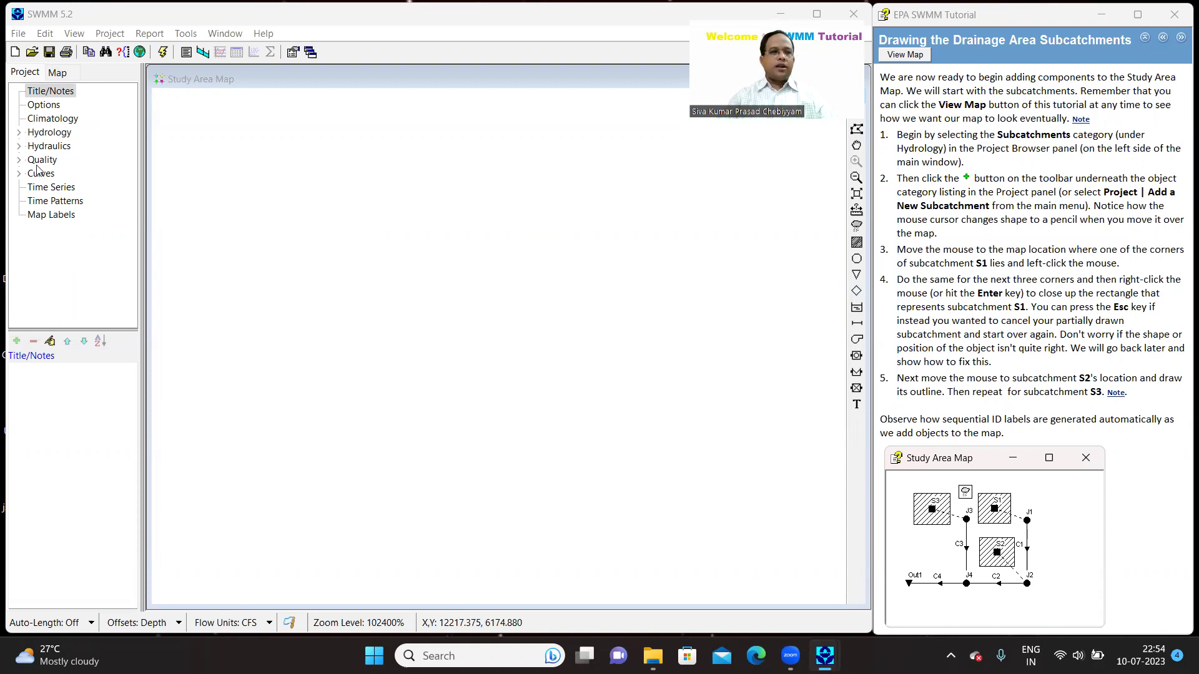
# Step: Select Hydrology > Subcatchments, dismiss the backup notification, and enter new-subcatchment drawing mode
pyautogui.click(20, 133)
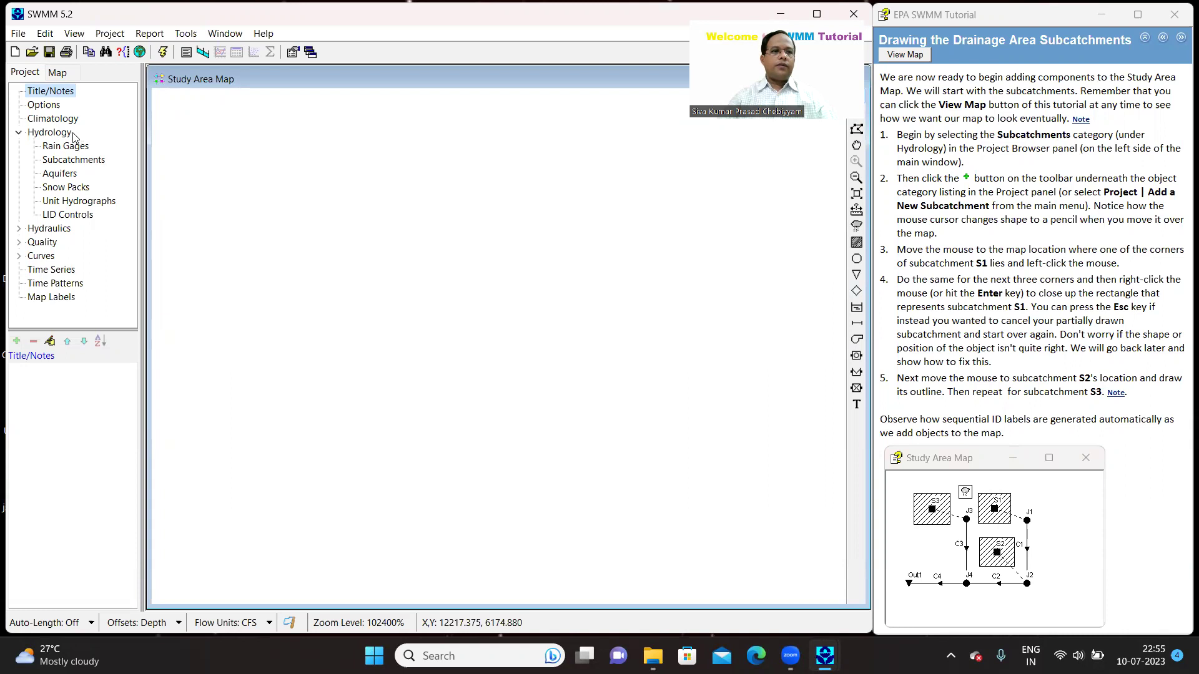
pyautogui.click(79, 164)
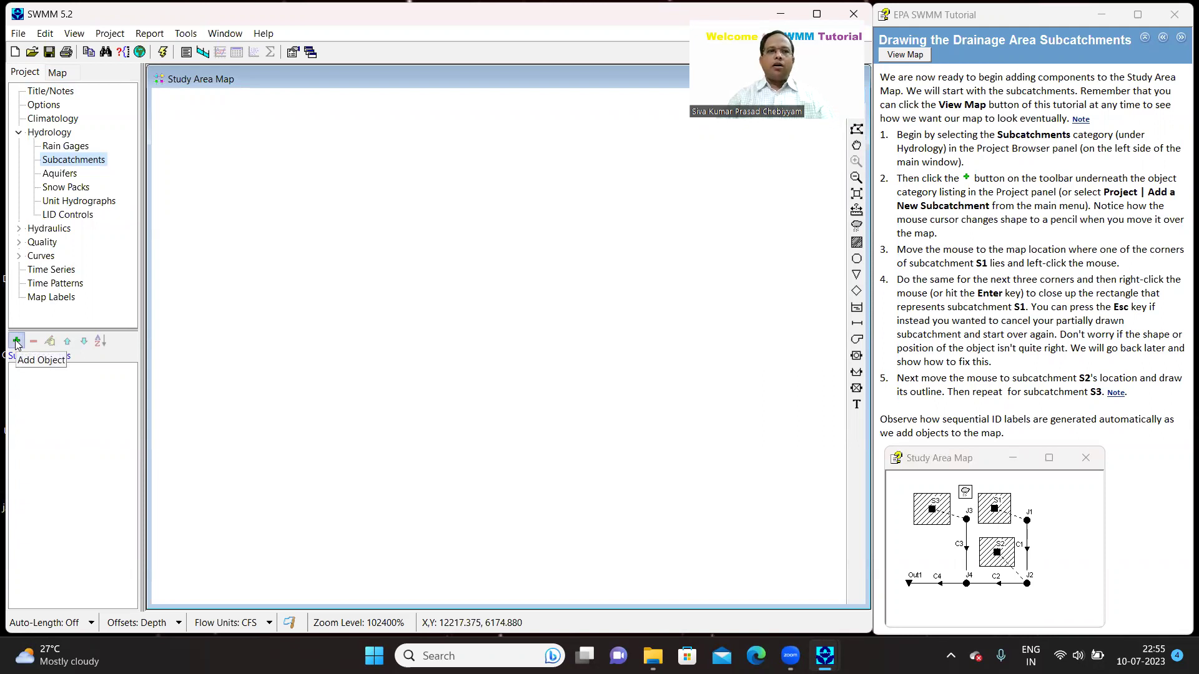
pyautogui.click(110, 34)
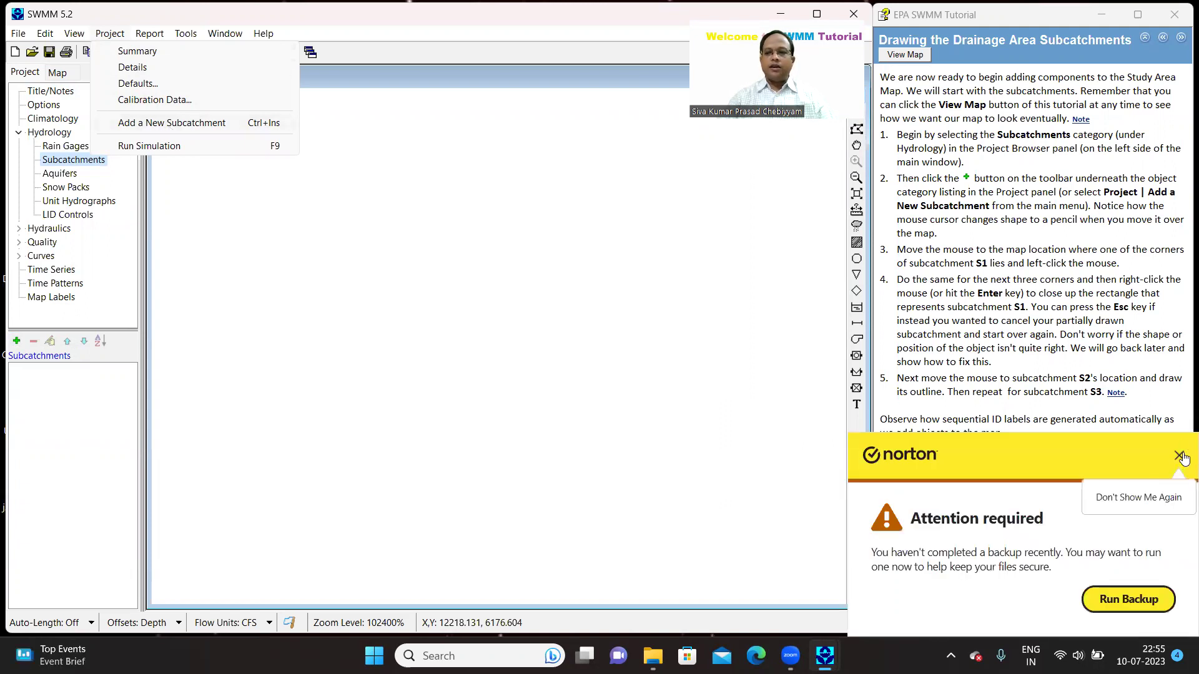
pyautogui.click(1179, 455)
pyautogui.click(109, 35)
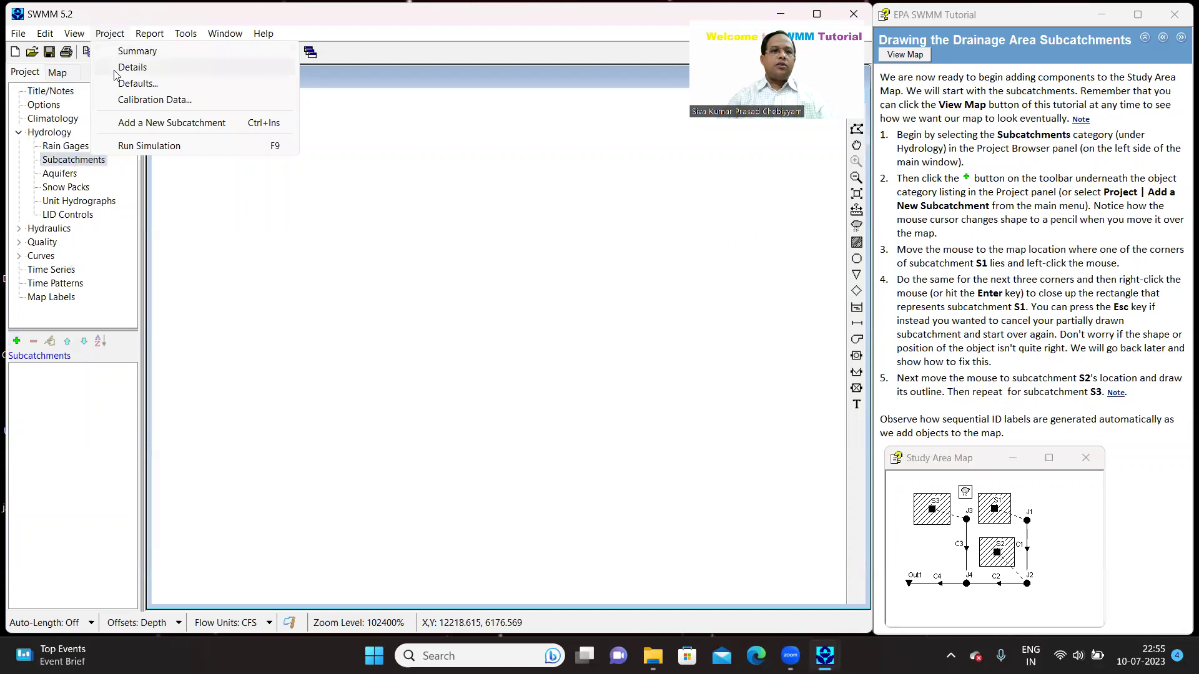
pyautogui.click(157, 124)
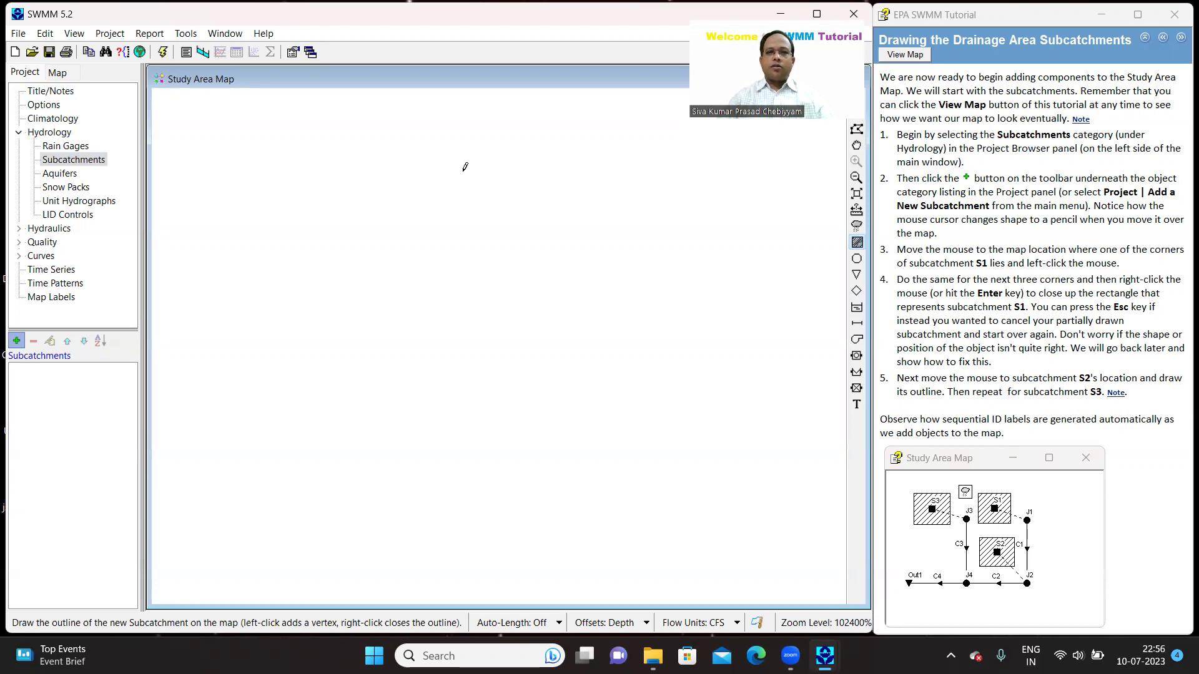
# Step: Draw rectangular subcatchment S1 near the top centre of the map
pyautogui.click(465, 171)
pyautogui.click(523, 216)
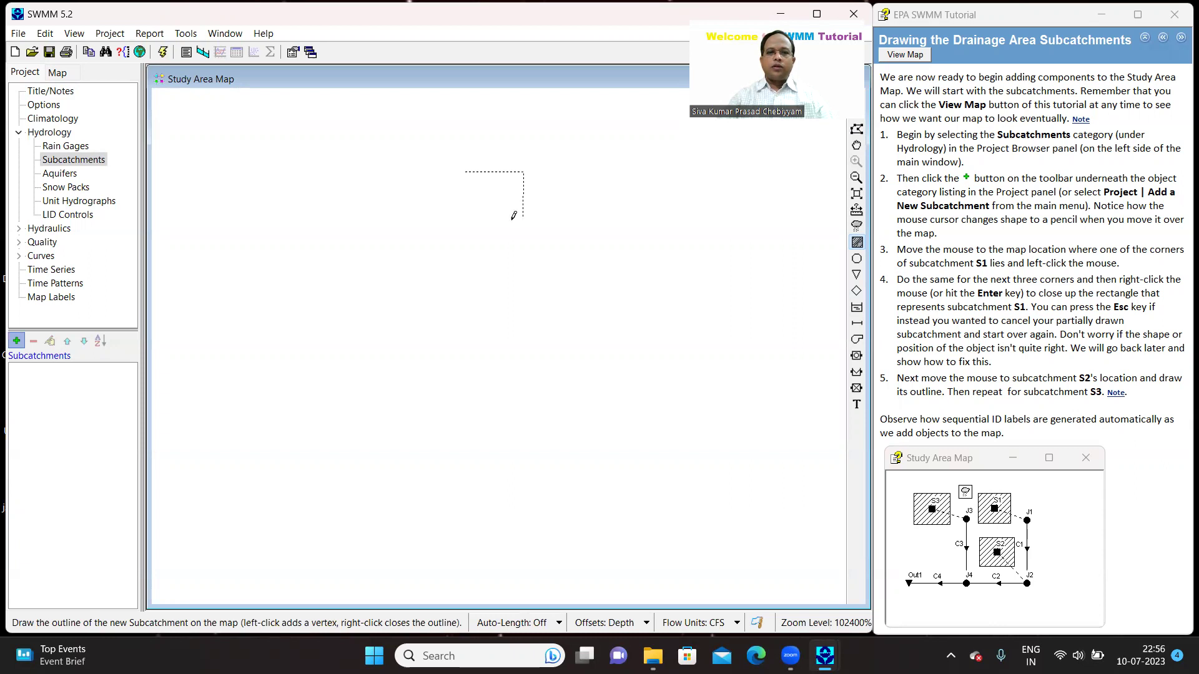
pyautogui.click(465, 216)
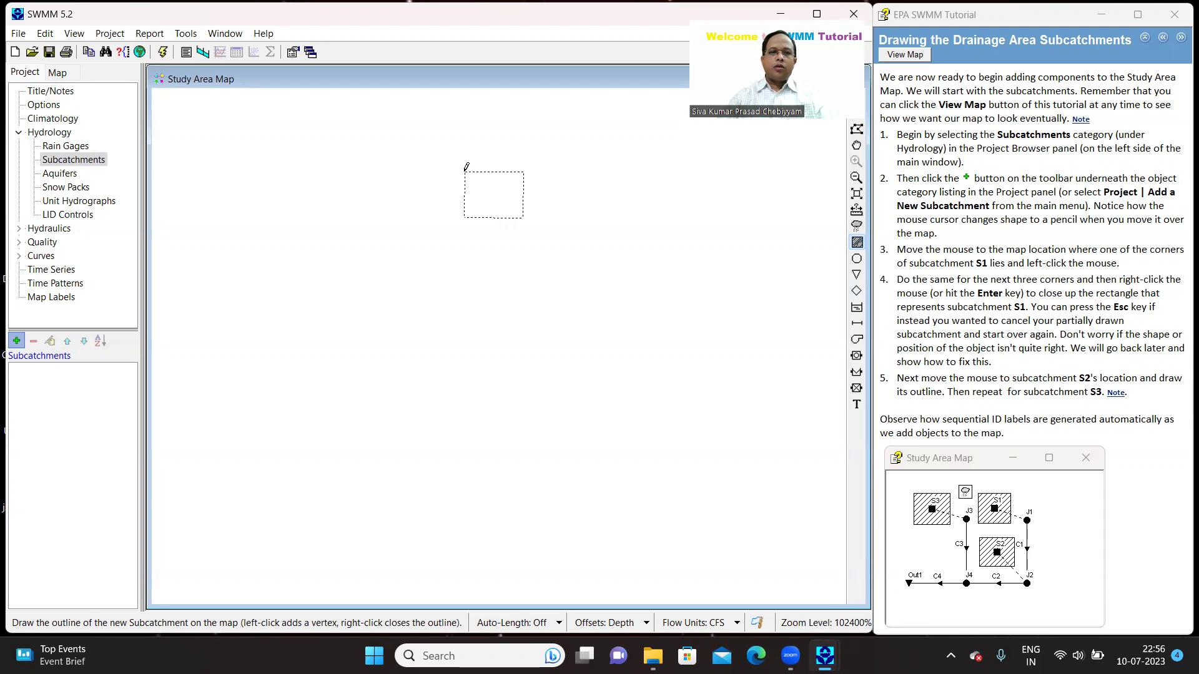
pyautogui.rightClick(465, 171)
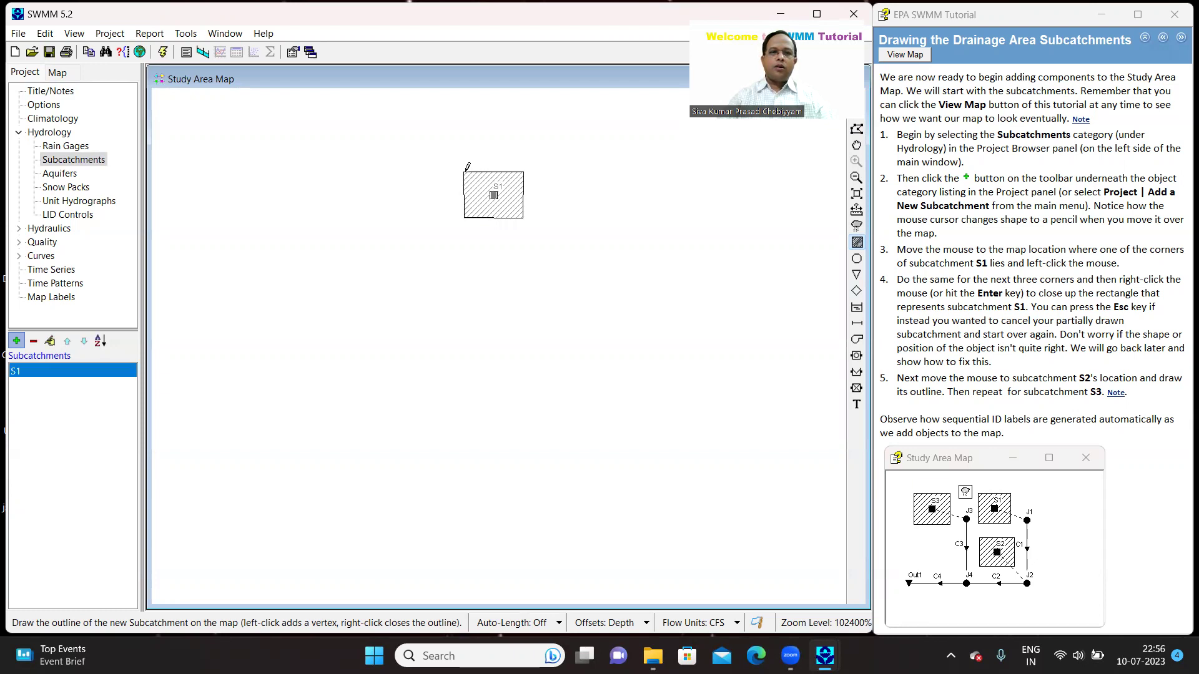
# Step: Draw rectangular subcatchment S2 directly below S1
pyautogui.click(472, 299)
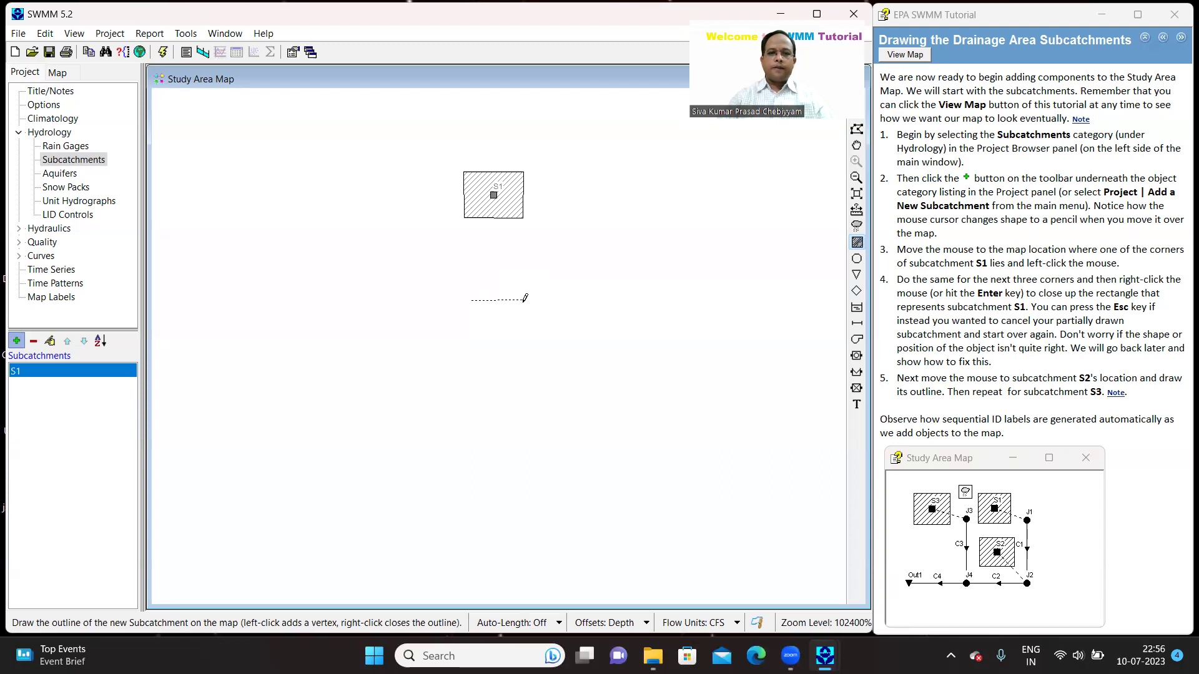
pyautogui.click(523, 300)
pyautogui.click(522, 353)
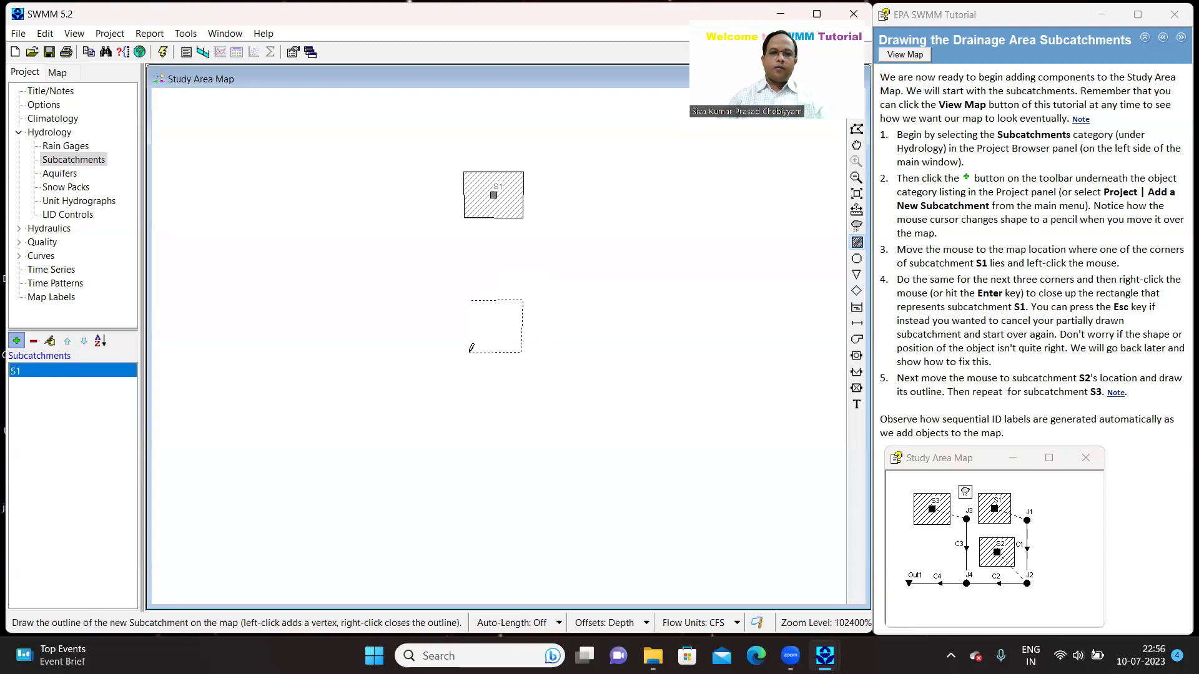
pyautogui.click(470, 353)
pyautogui.rightClick(474, 298)
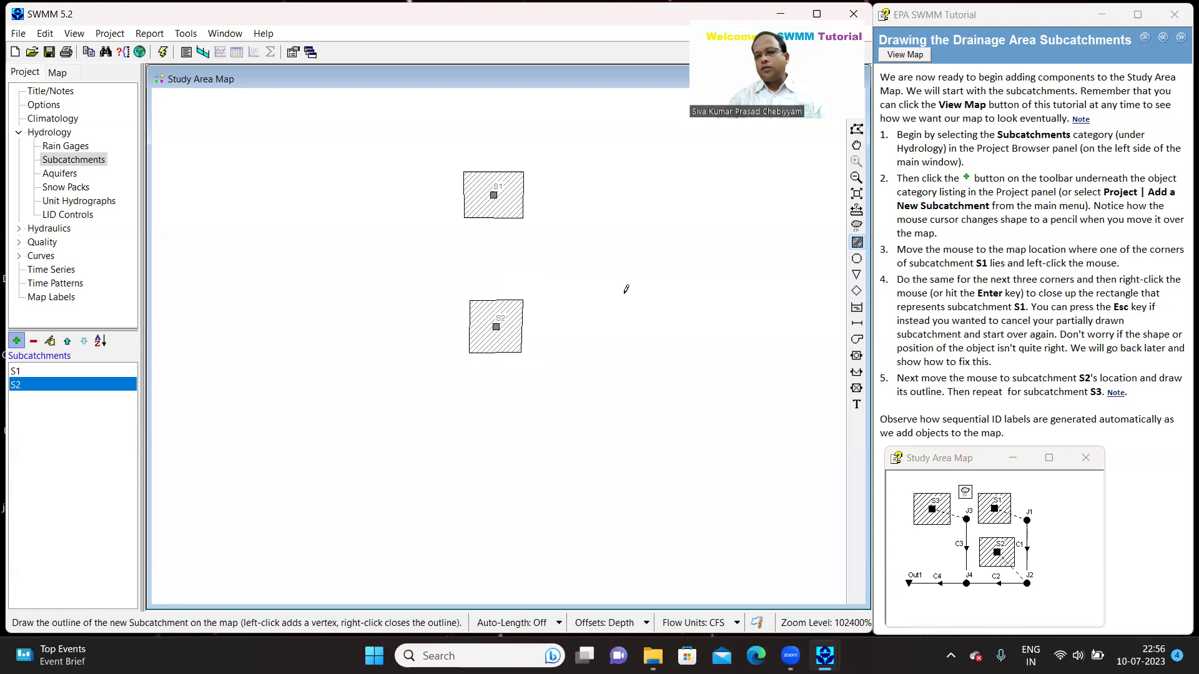
# Step: Draw rectangular subcatchment S3 to the left of S1
pyautogui.click(300, 166)
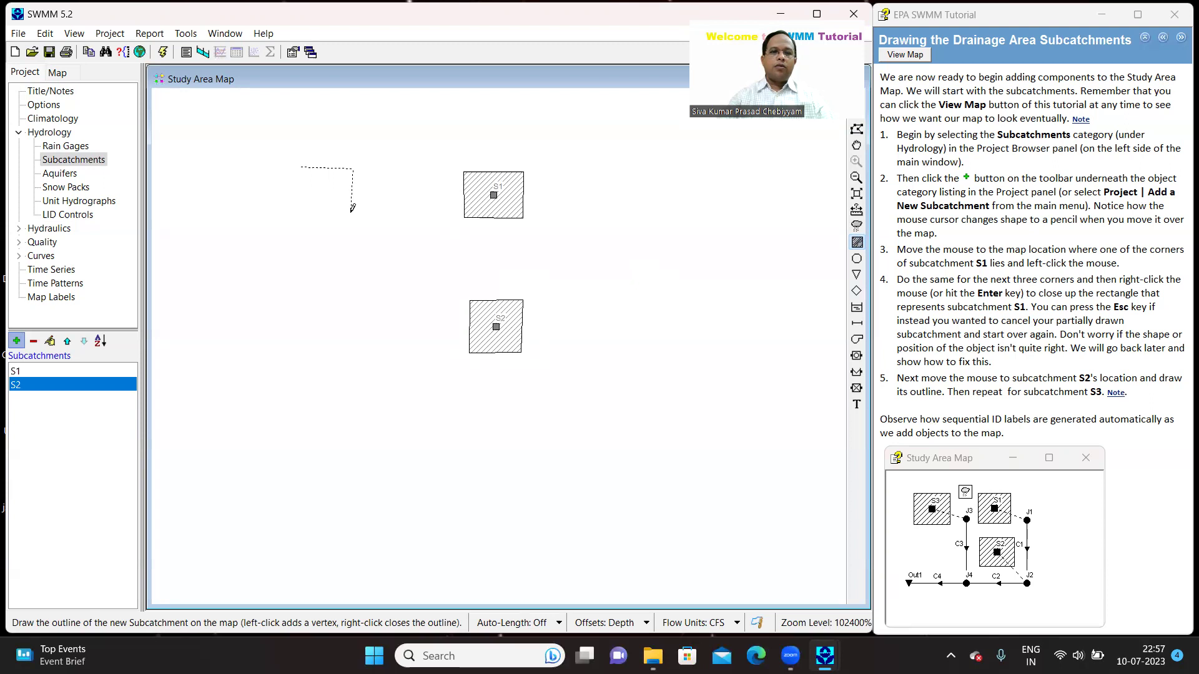
pyautogui.click(350, 213)
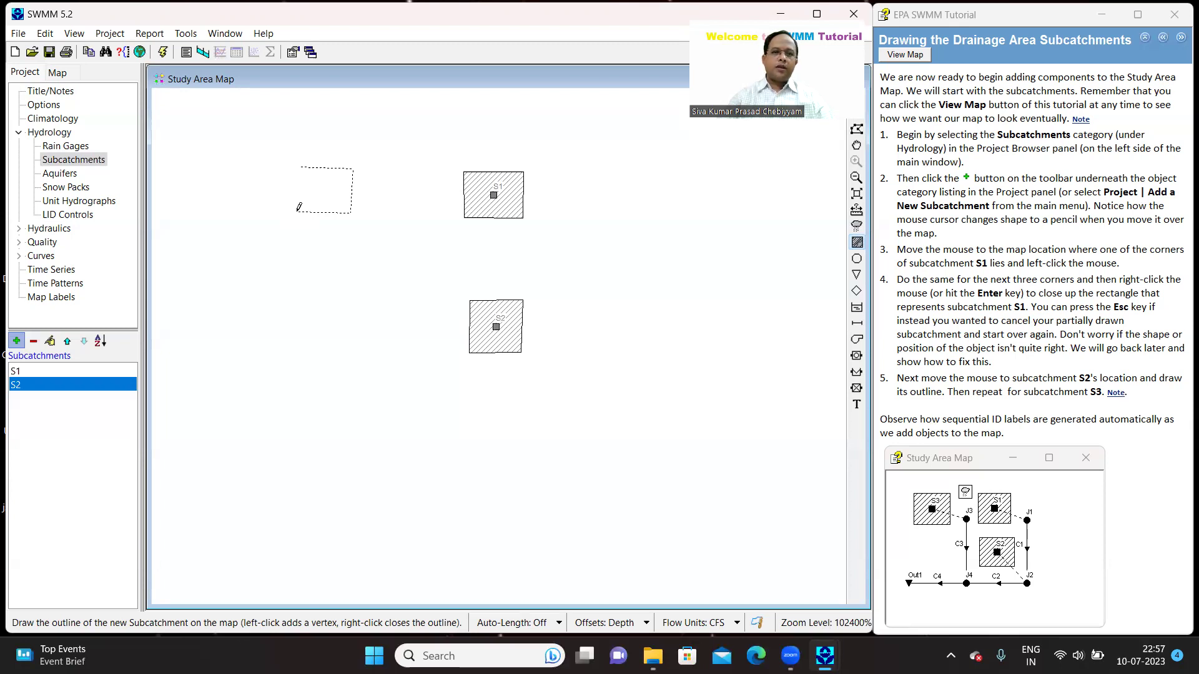
pyautogui.click(298, 211)
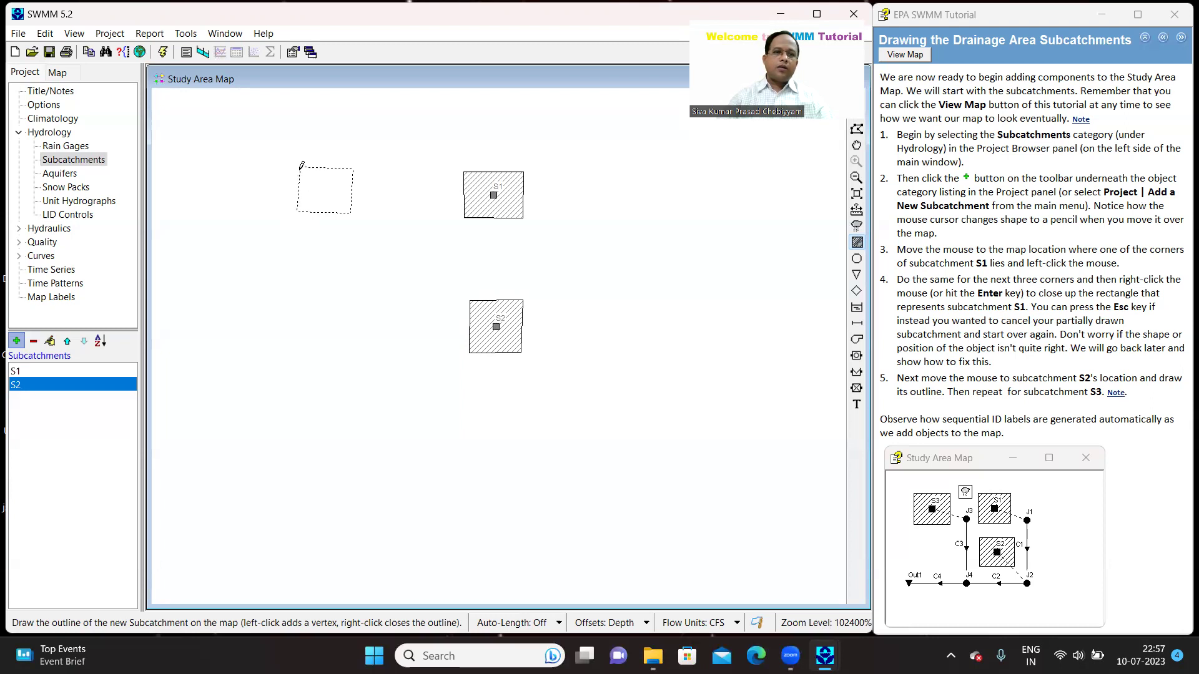
pyautogui.rightClick(303, 165)
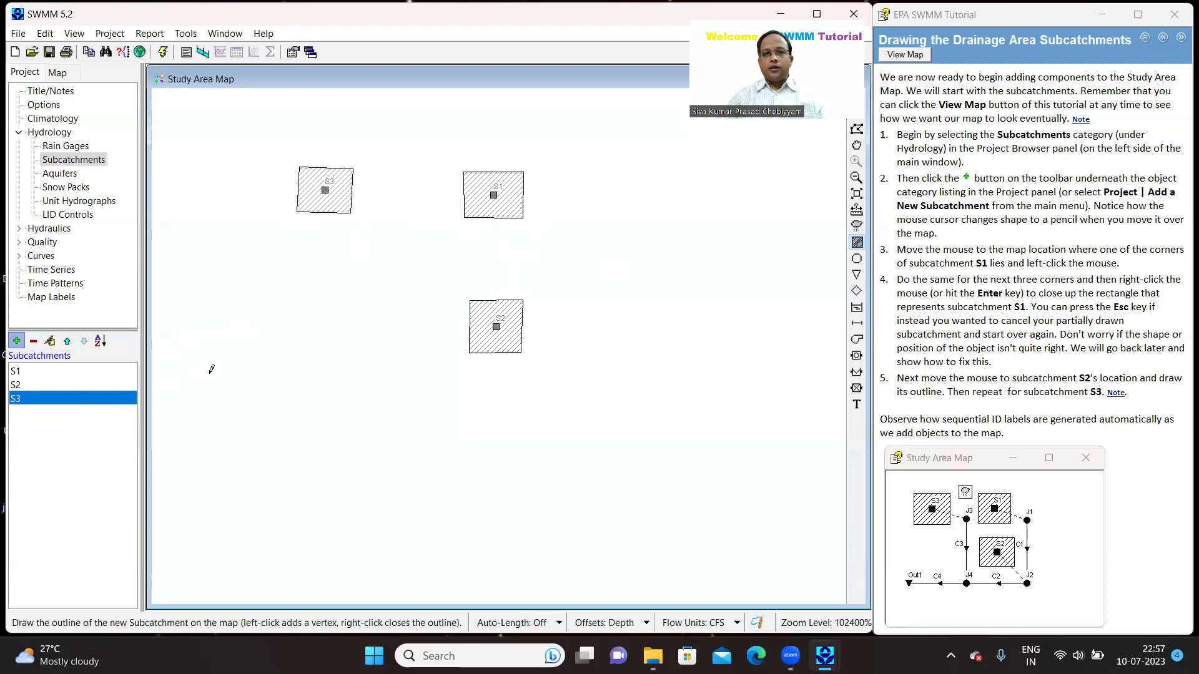
pyautogui.click(103, 33)
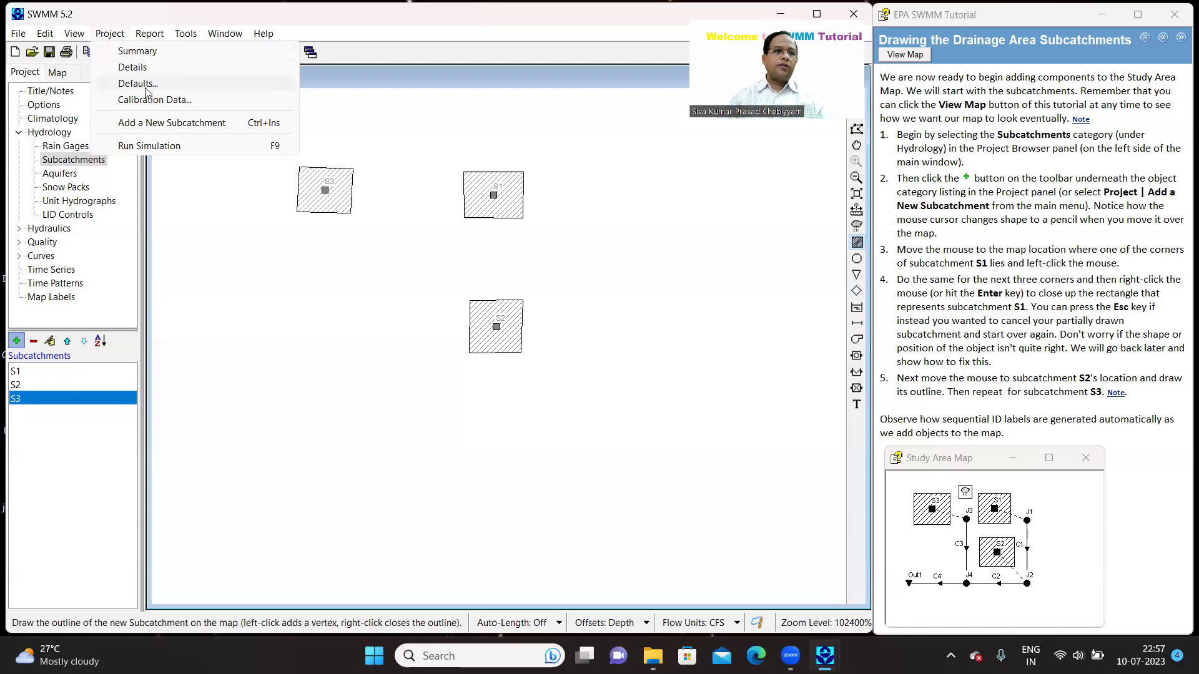
pyautogui.click(138, 81)
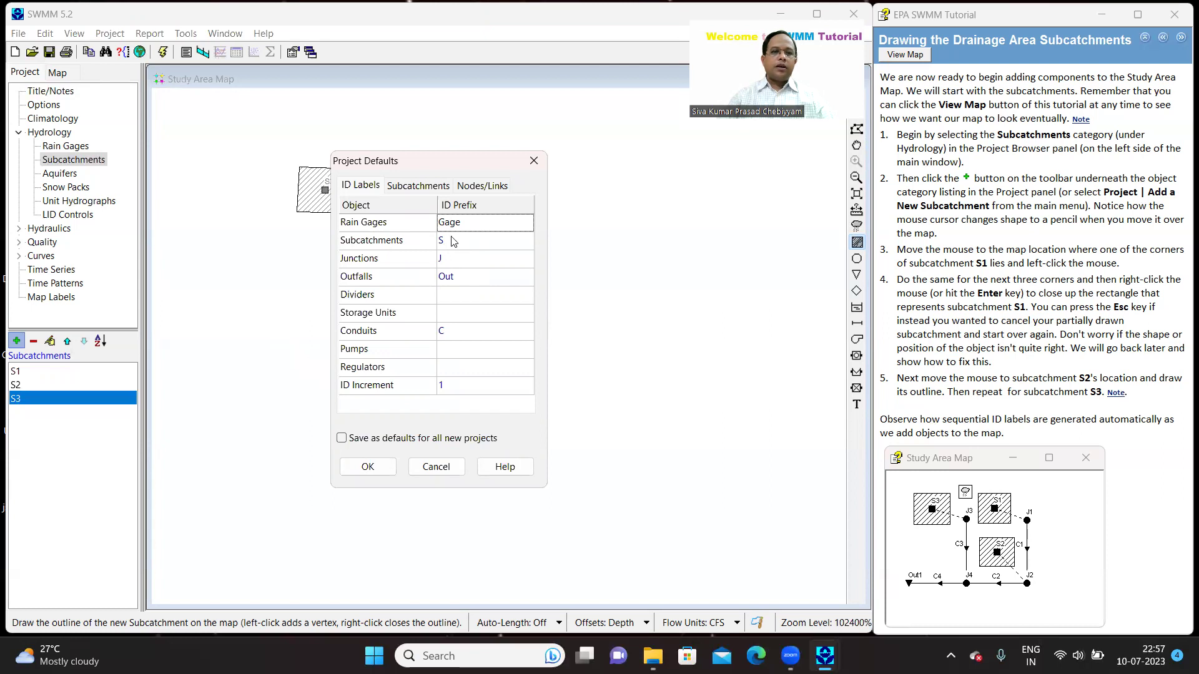
pyautogui.click(484, 186)
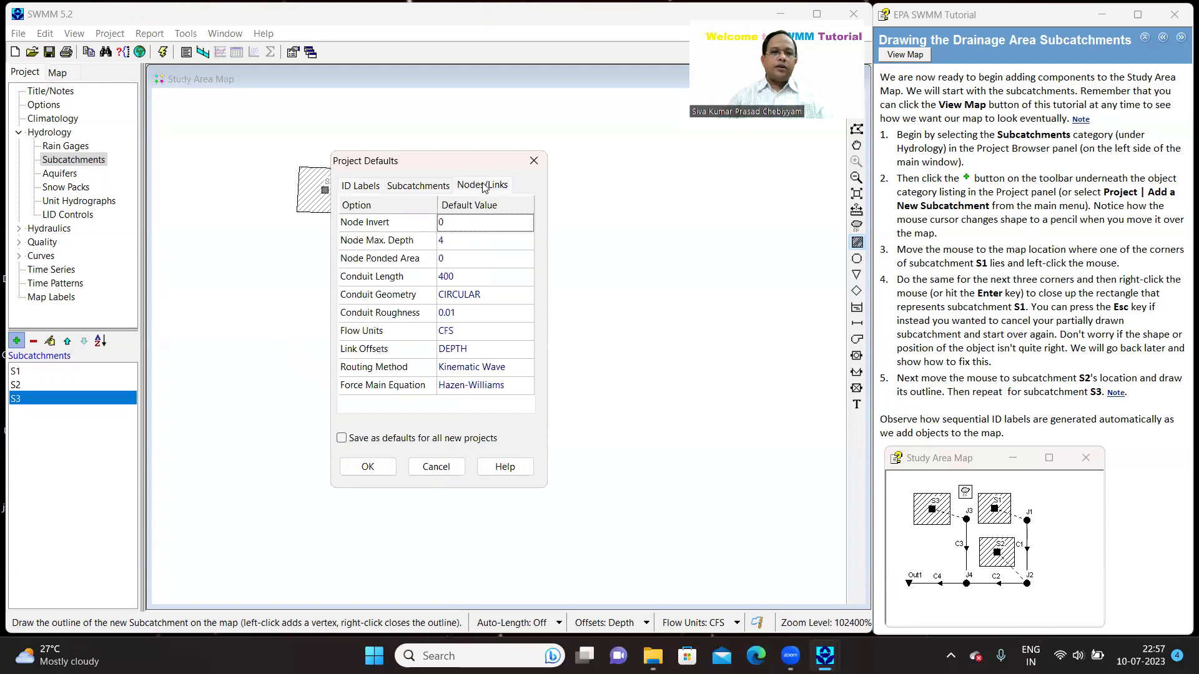
pyautogui.click(429, 188)
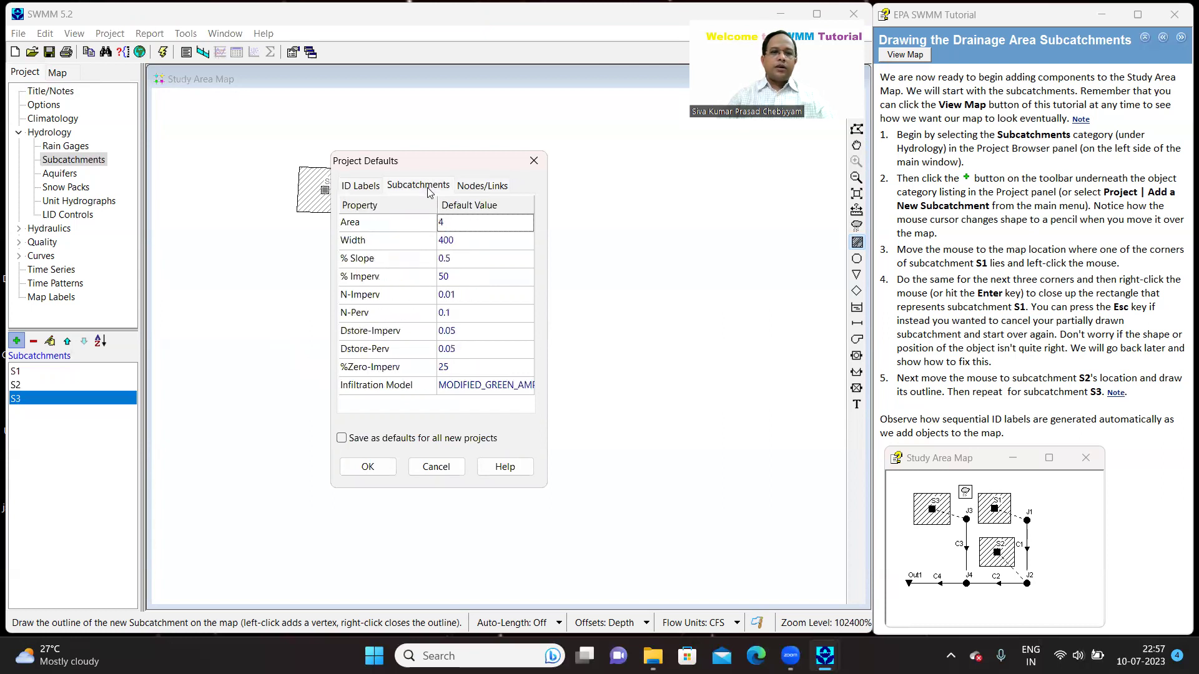
pyautogui.click(360, 186)
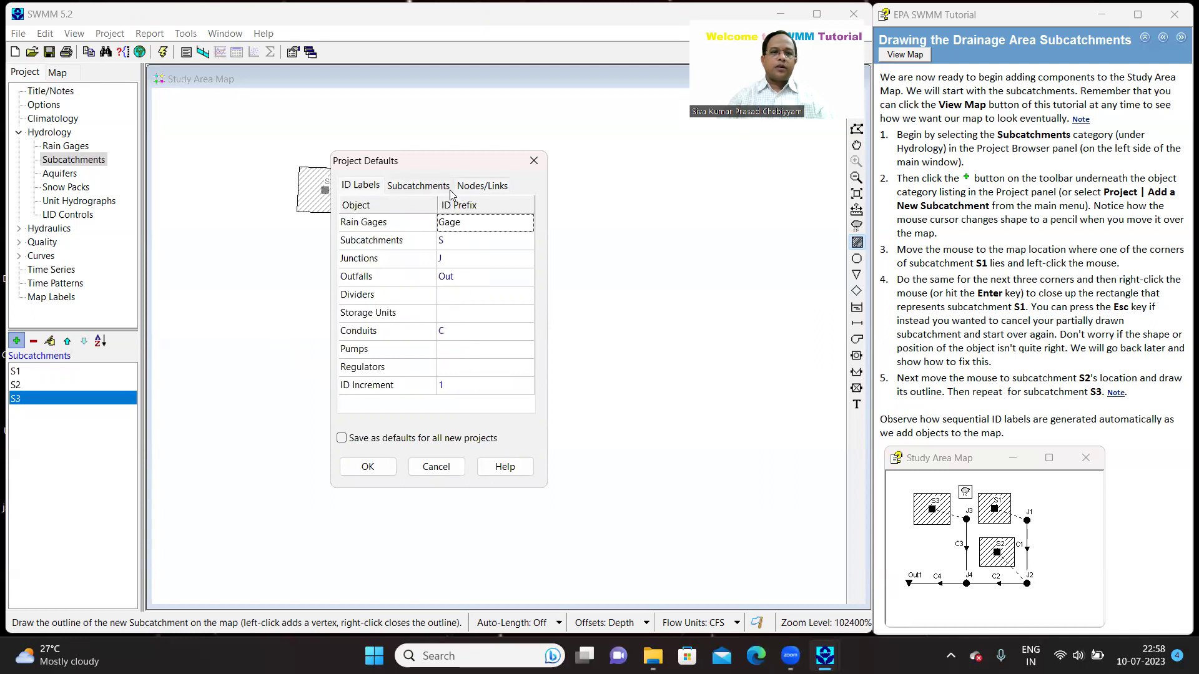
pyautogui.click(473, 185)
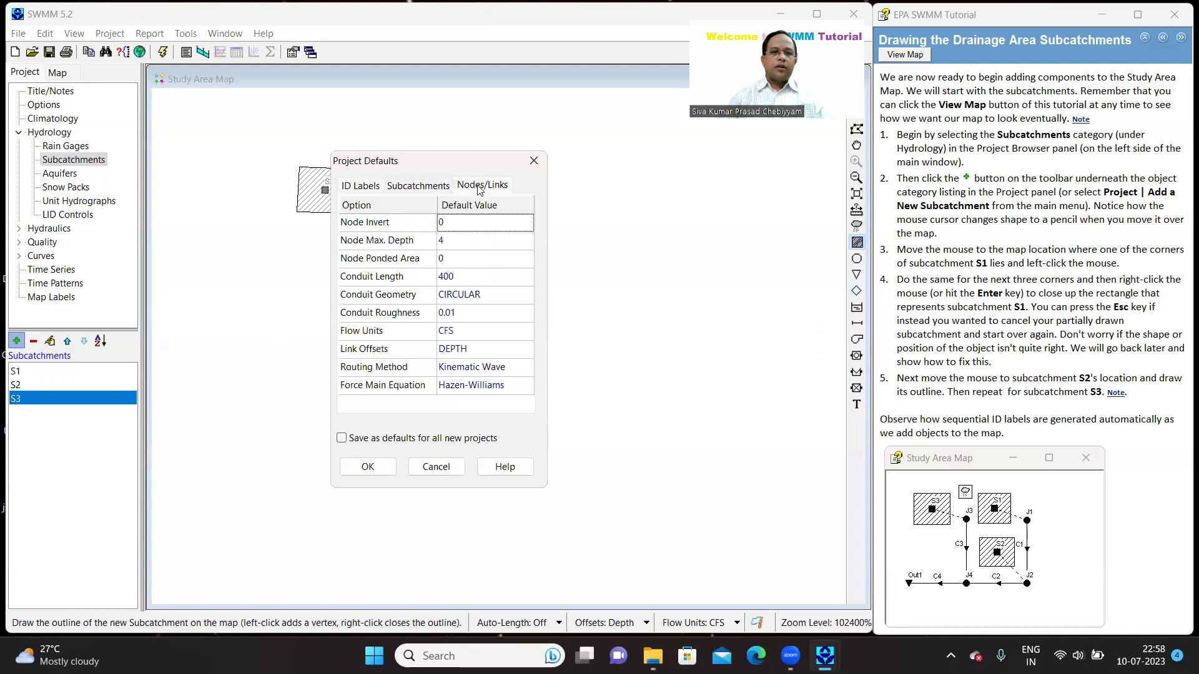
pyautogui.click(542, 166)
pyautogui.click(111, 35)
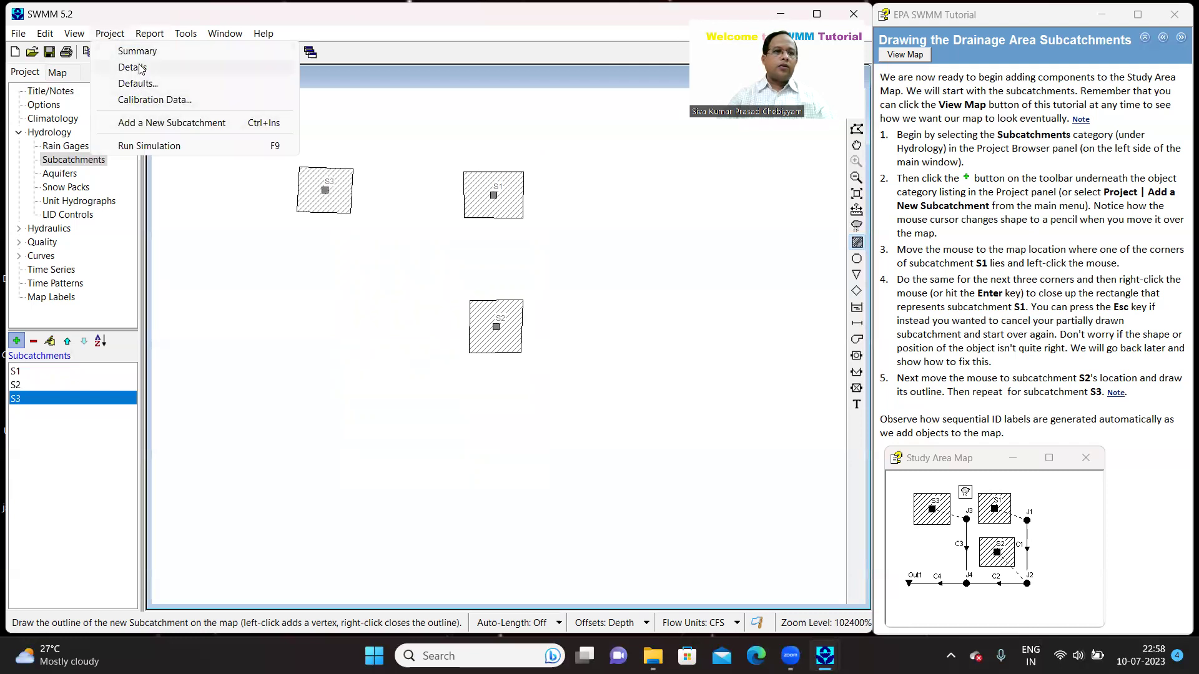
# Step: Advance the tutorial to the 'Drawing the Drainage System Nodes' page
pyautogui.moveTo(77, 36)
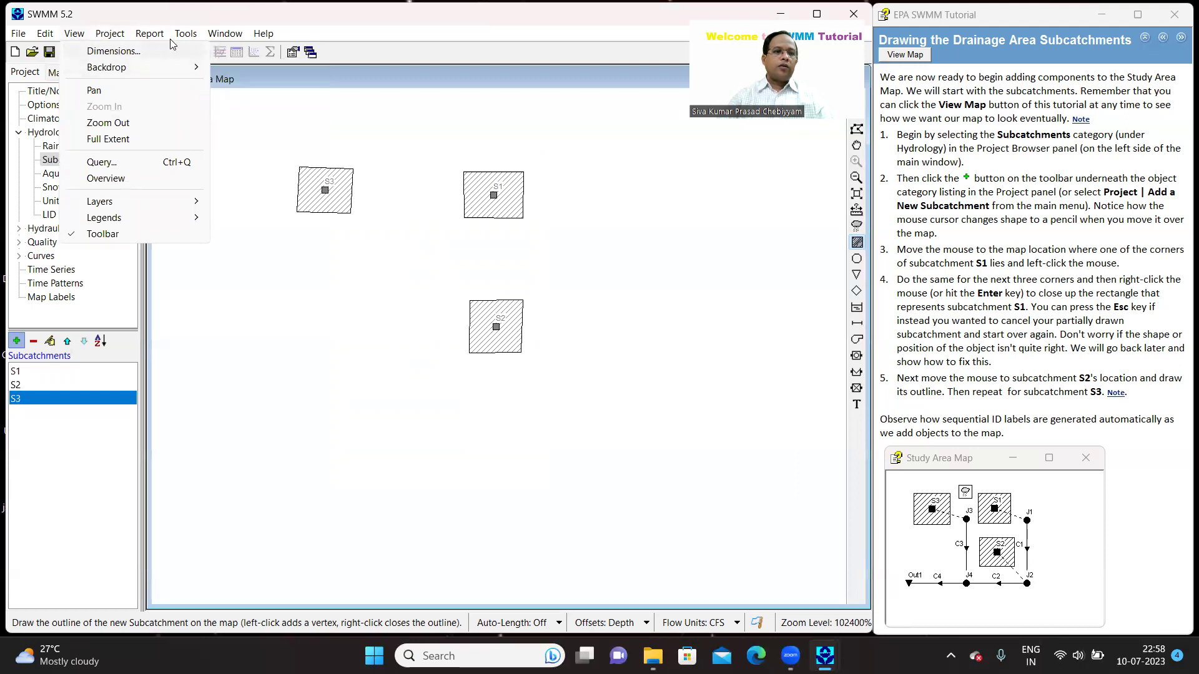
pyautogui.moveTo(183, 34)
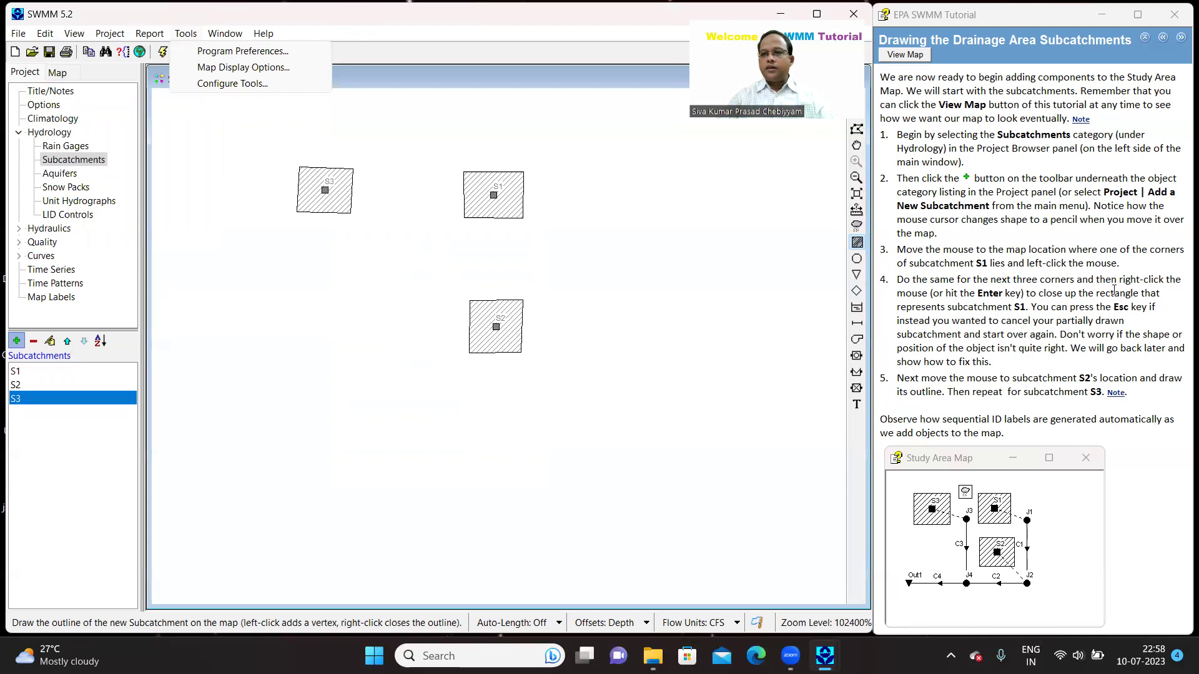
pyautogui.click(1179, 40)
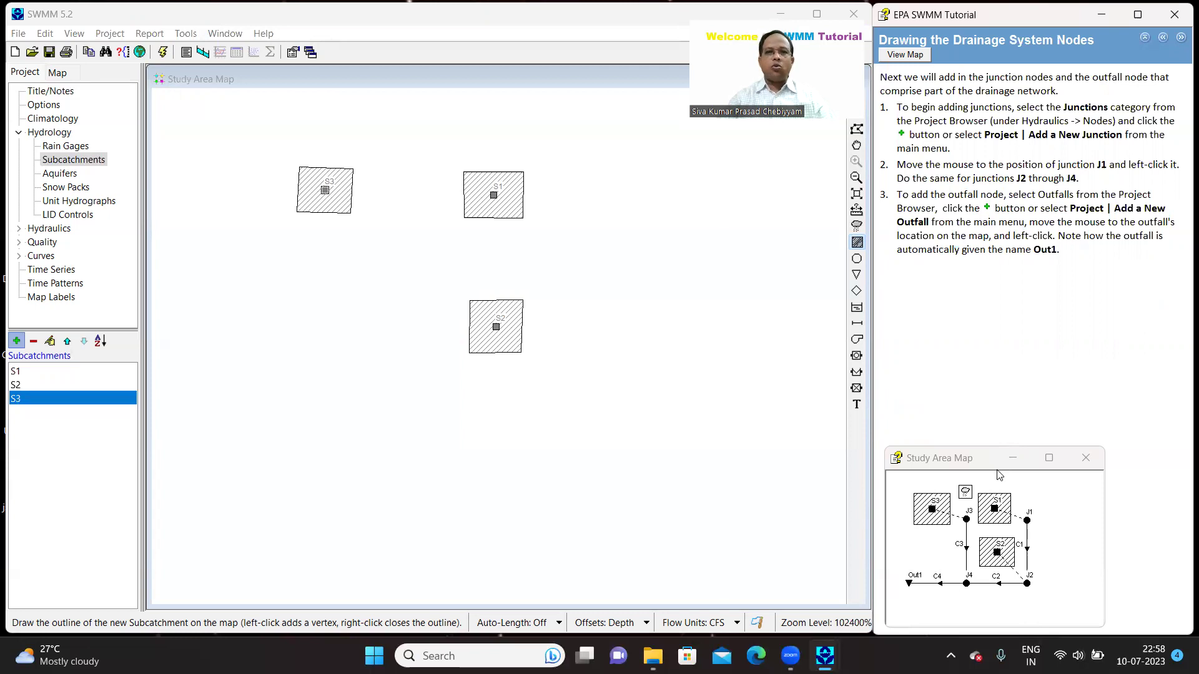
# Step: Select Hydraulics > Nodes > Junctions and enter new-junction placement mode
pyautogui.click(19, 134)
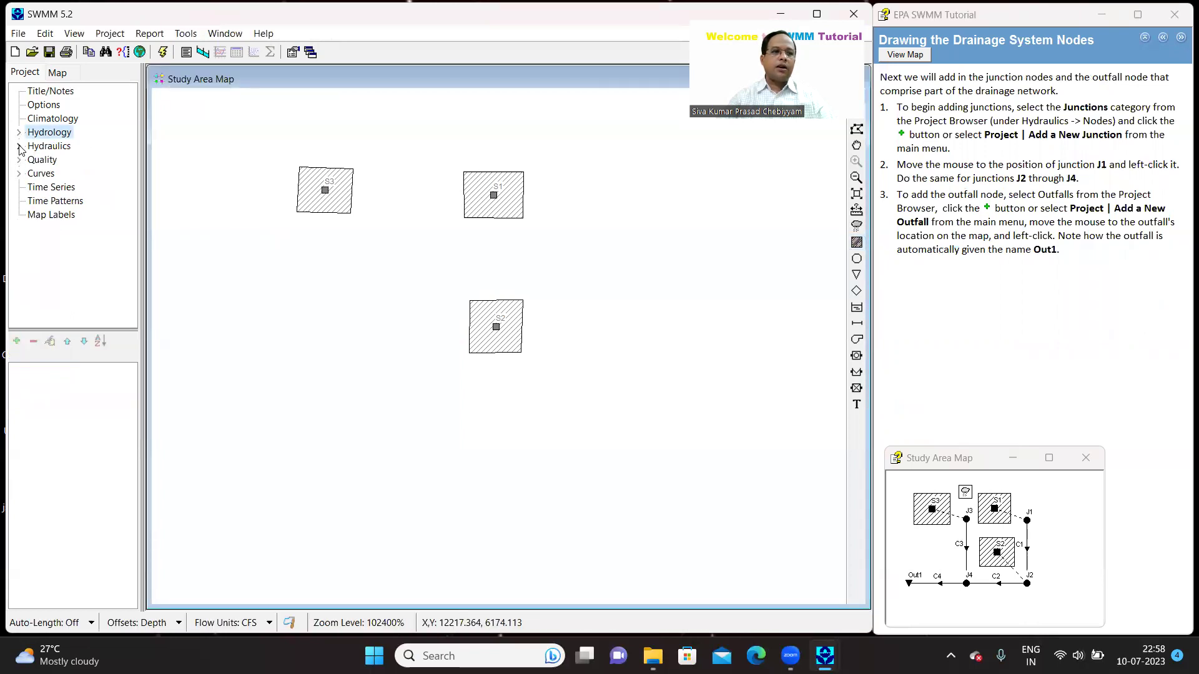
pyautogui.click(20, 149)
pyautogui.click(52, 175)
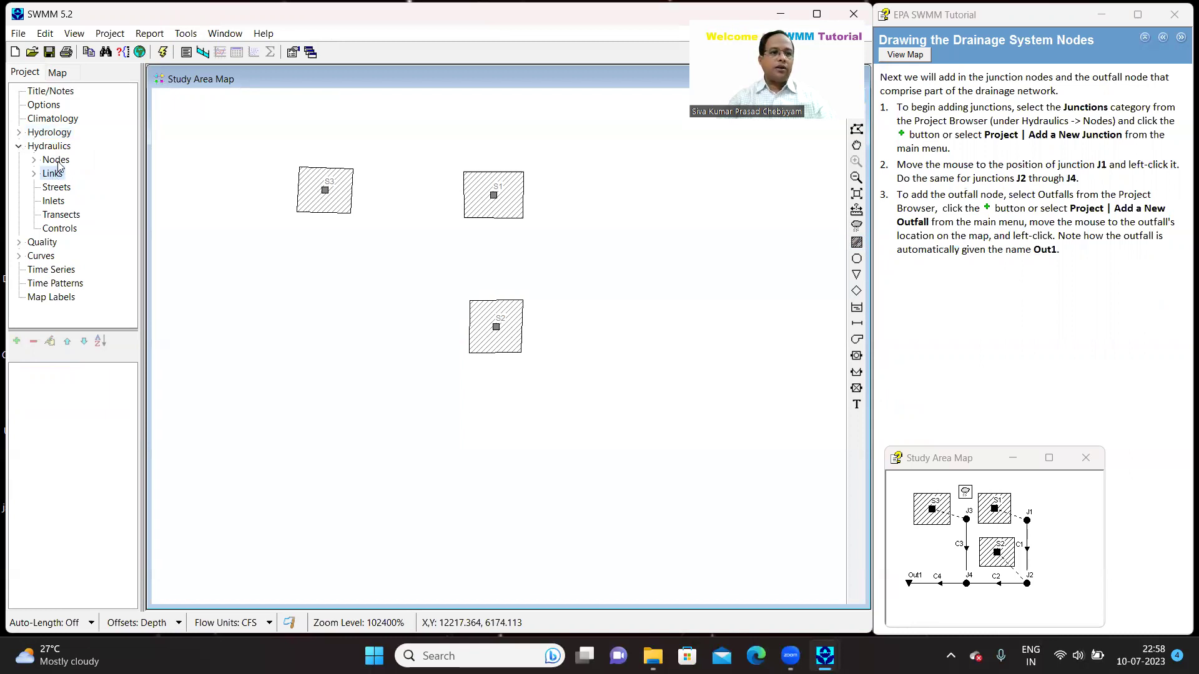
pyautogui.click(58, 161)
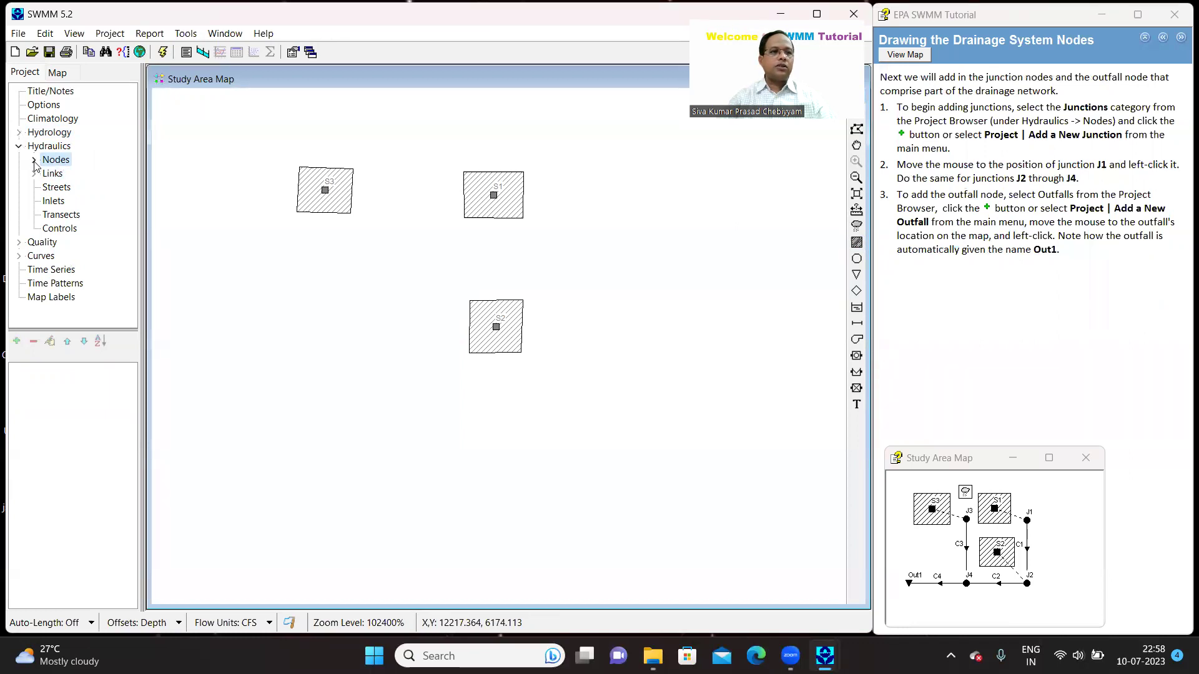
pyautogui.click(35, 161)
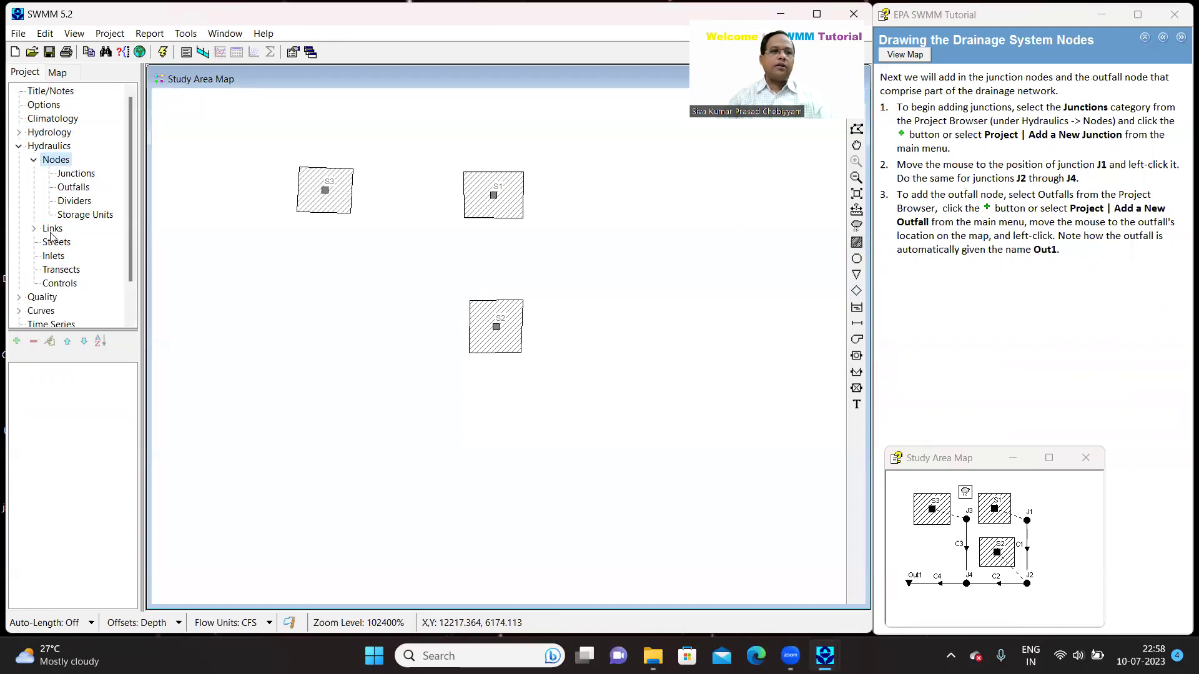
pyautogui.click(85, 176)
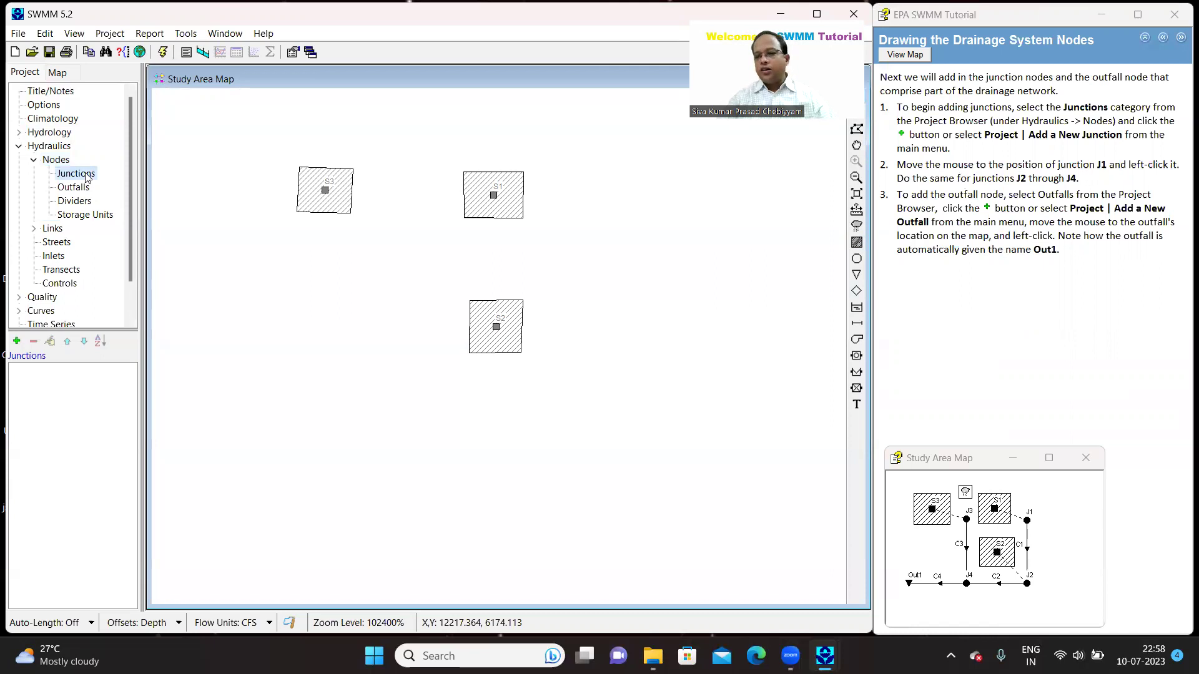
pyautogui.click(16, 340)
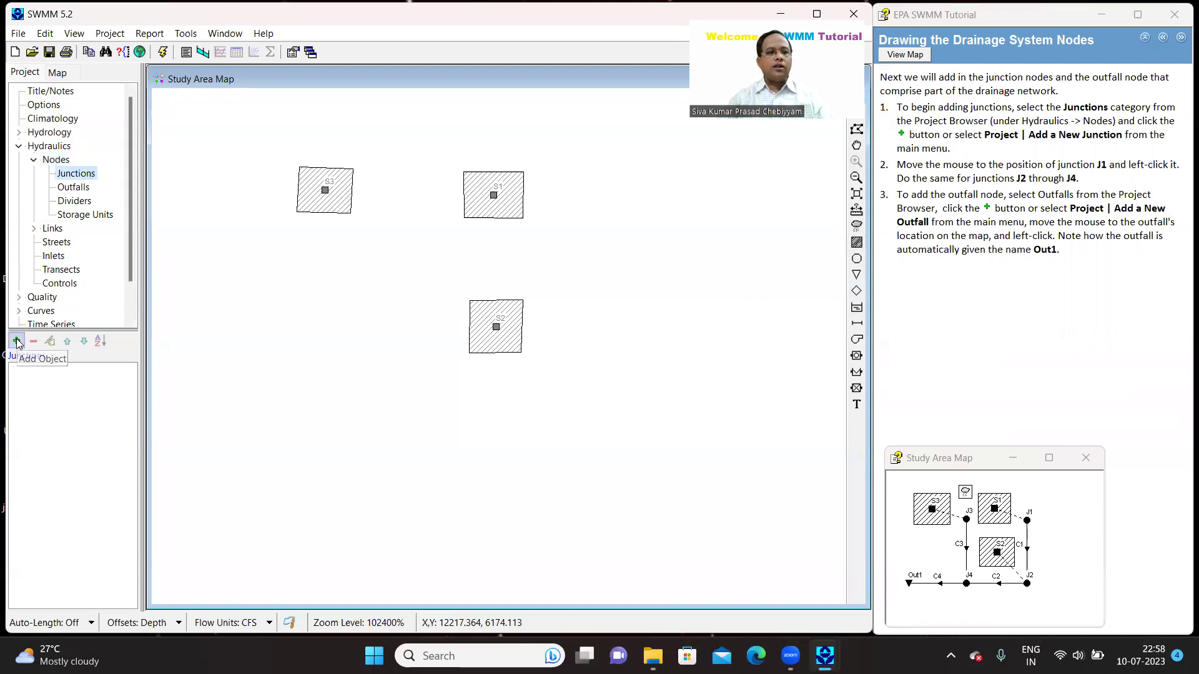
pyautogui.click(116, 34)
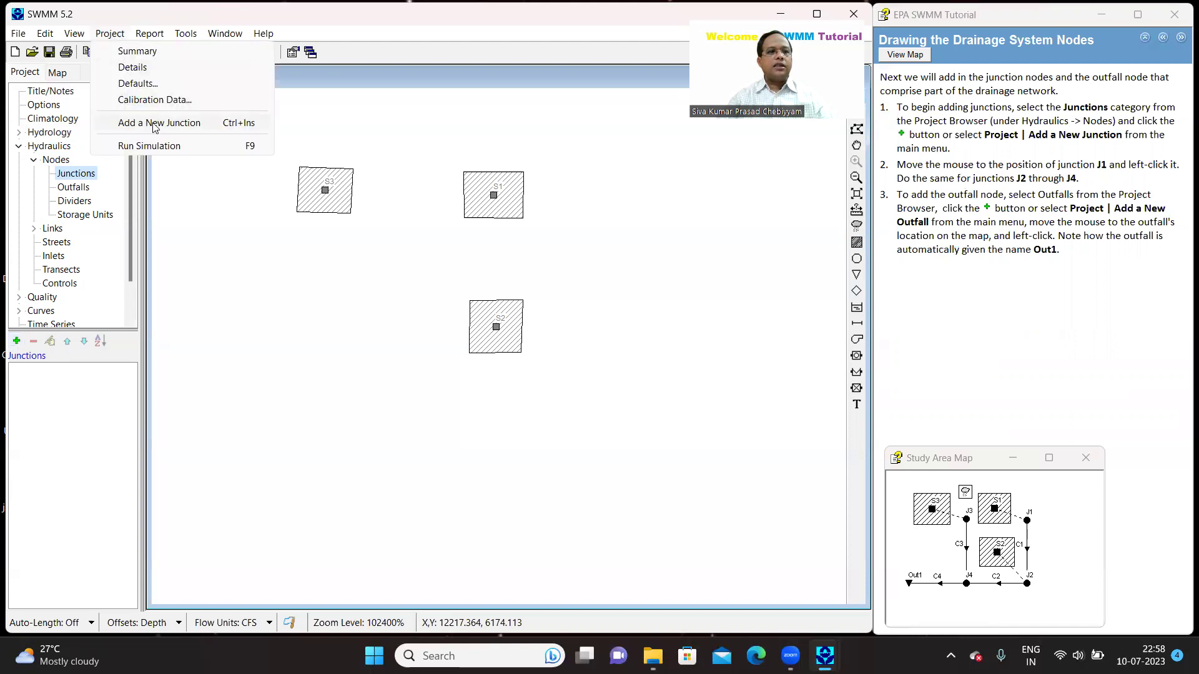
pyautogui.click(155, 127)
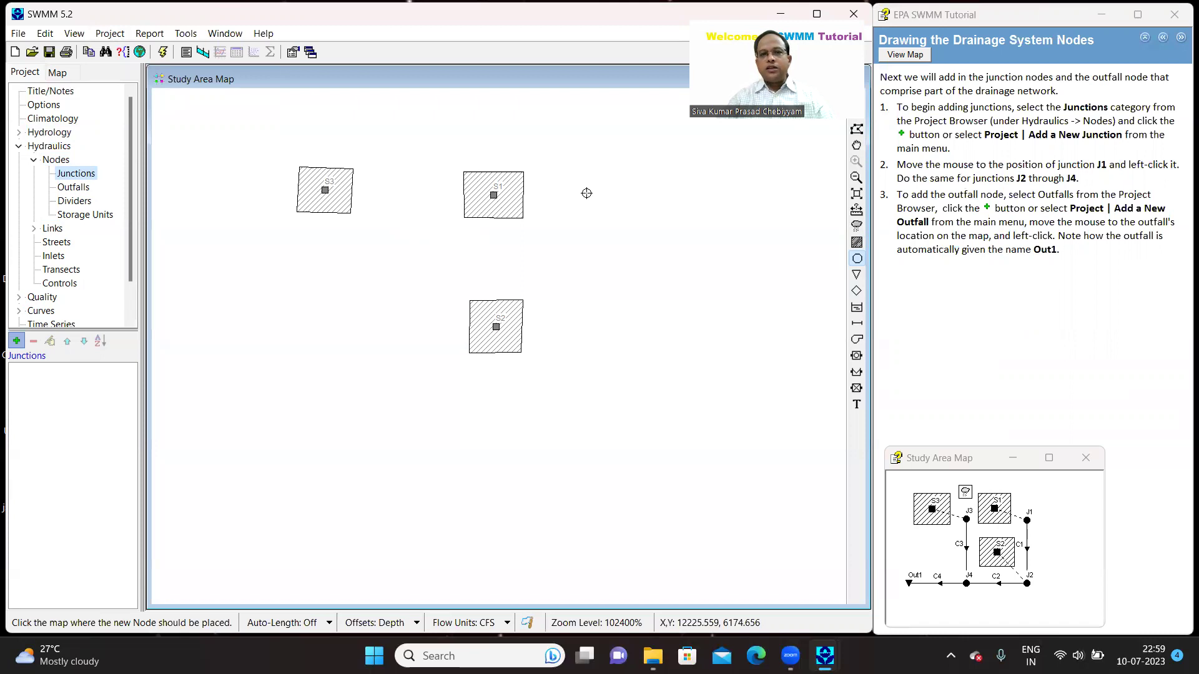
# Step: Place junctions J1 right of S1, J2 below J1, J3 between S3 and S1, and J4 left of S2
pyautogui.click(590, 191)
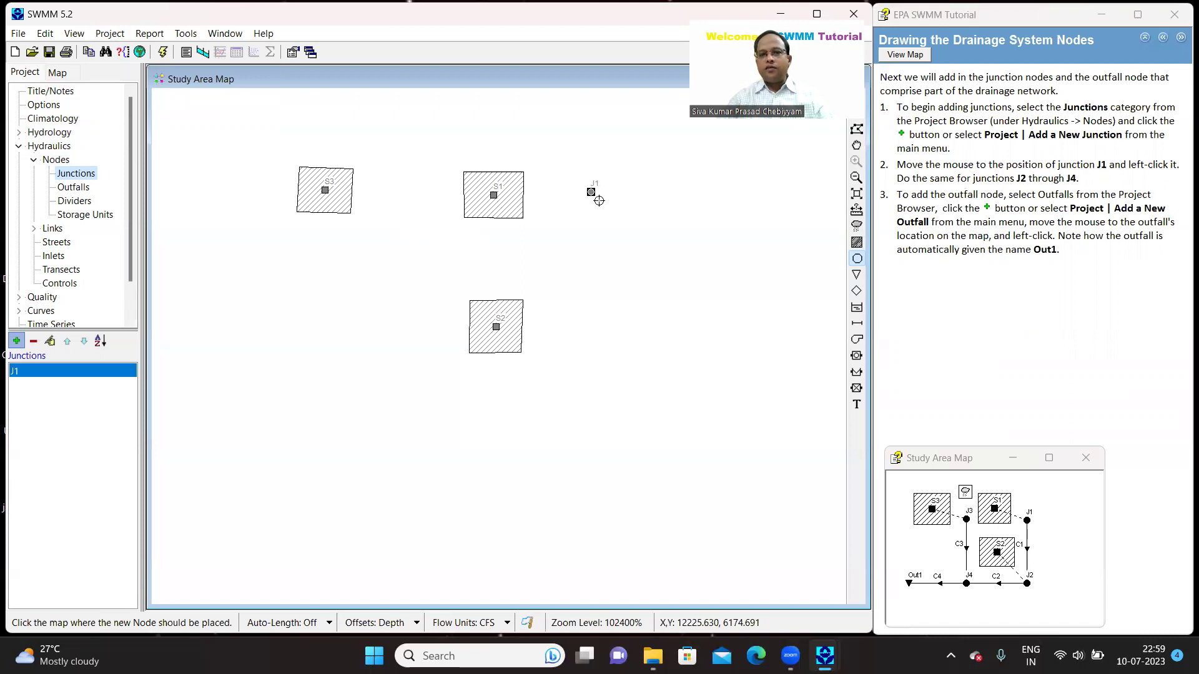
pyautogui.click(588, 377)
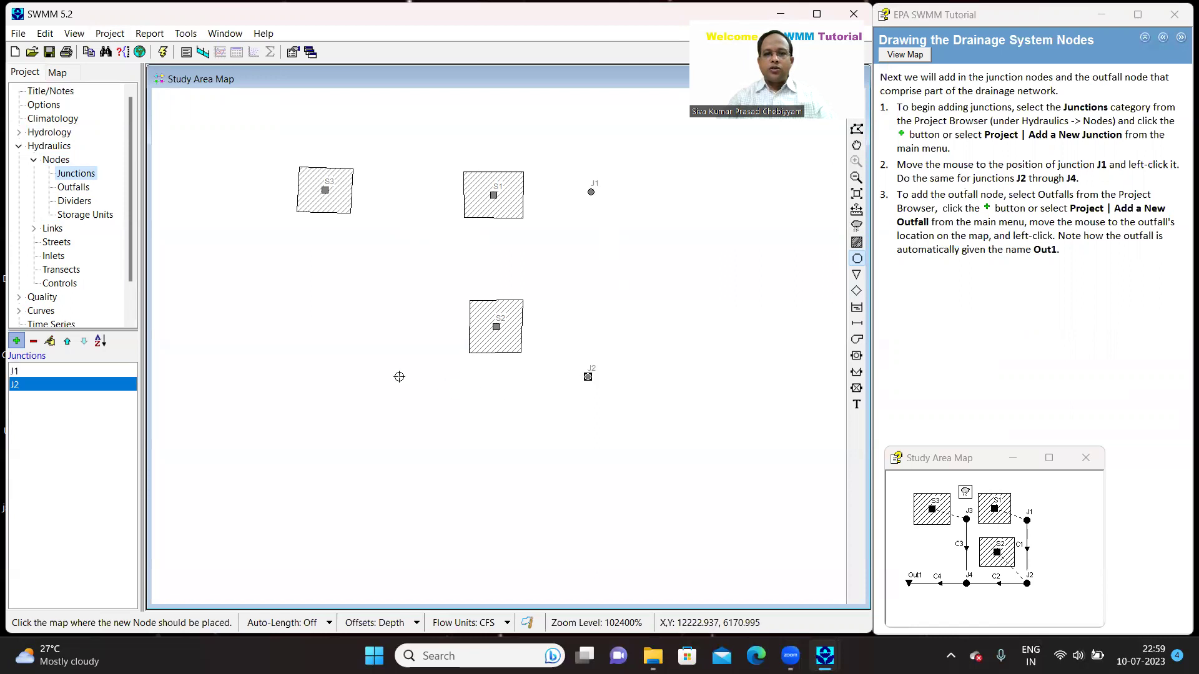
pyautogui.click(395, 207)
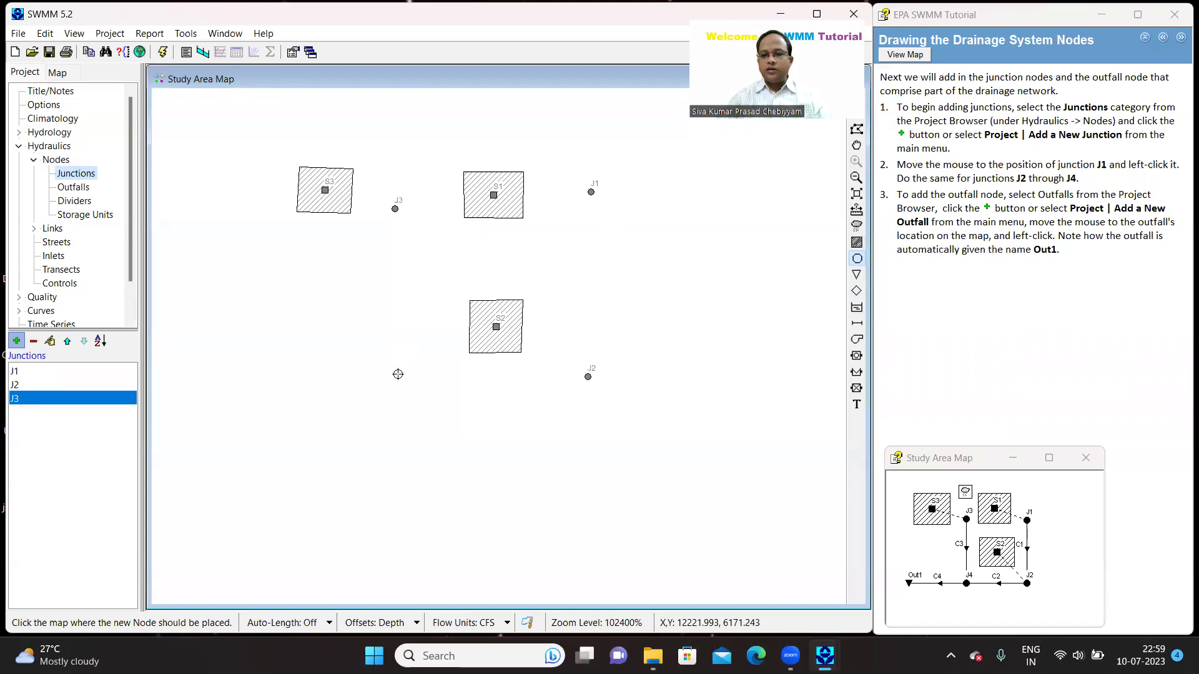
pyautogui.click(401, 375)
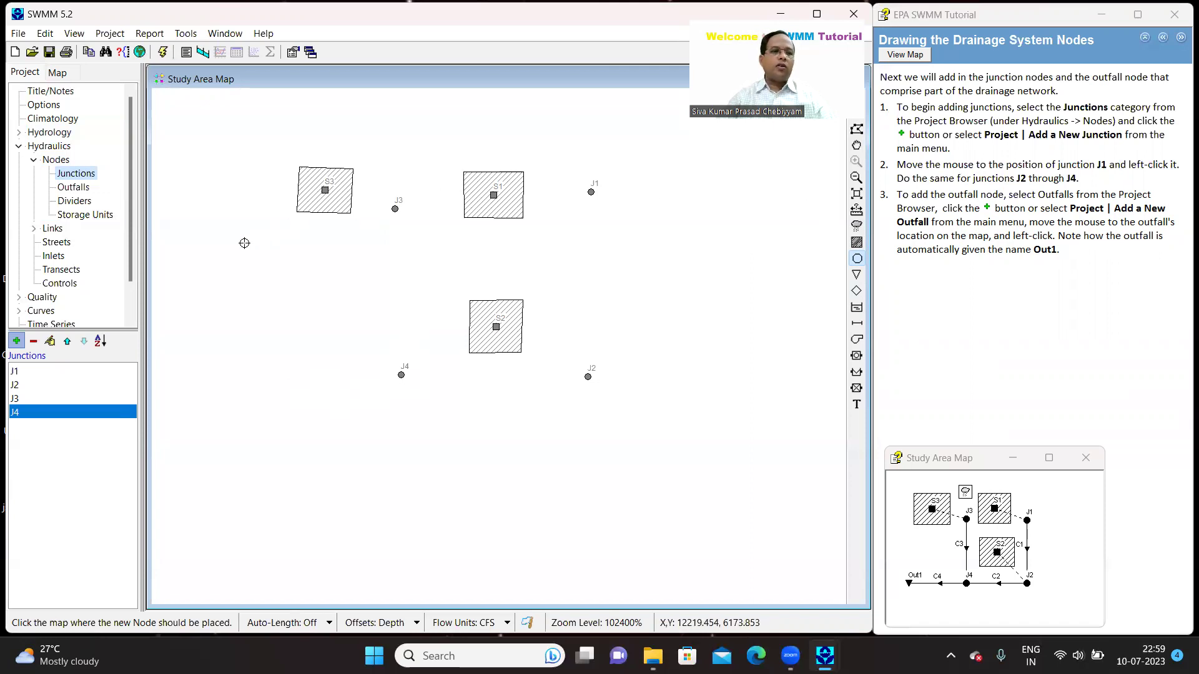
pyautogui.click(75, 188)
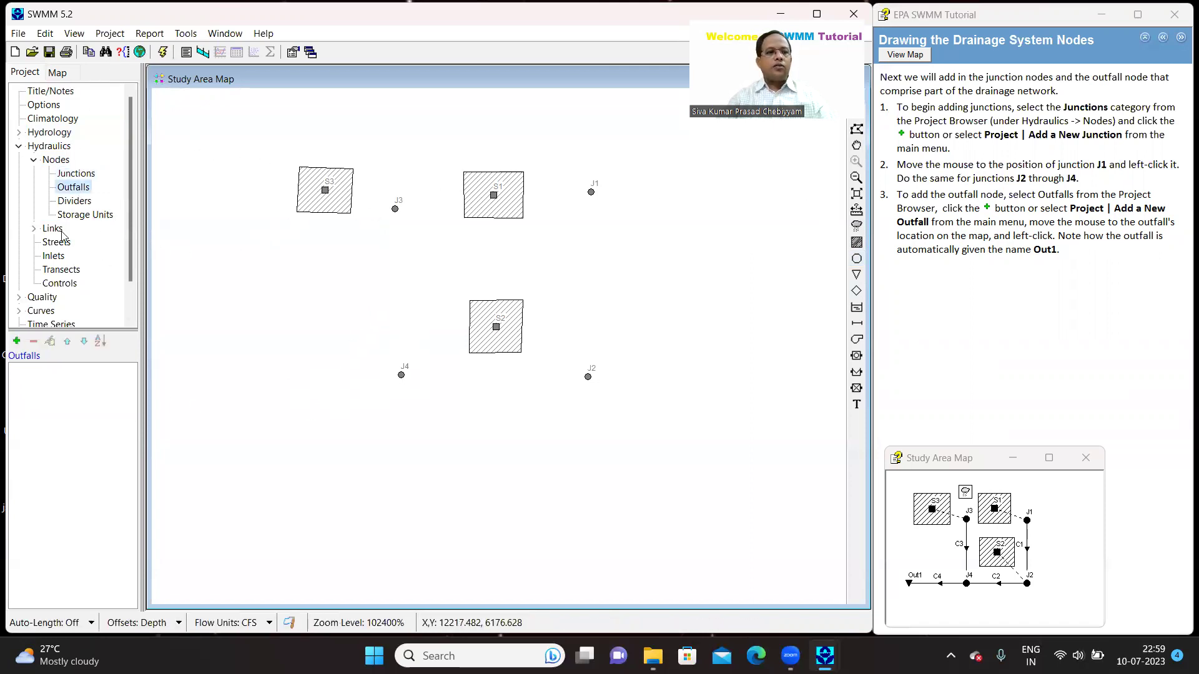
# Step: Place outfall Out1 left of J4, advance the tutorial, and select the Conduits link type
pyautogui.click(16, 341)
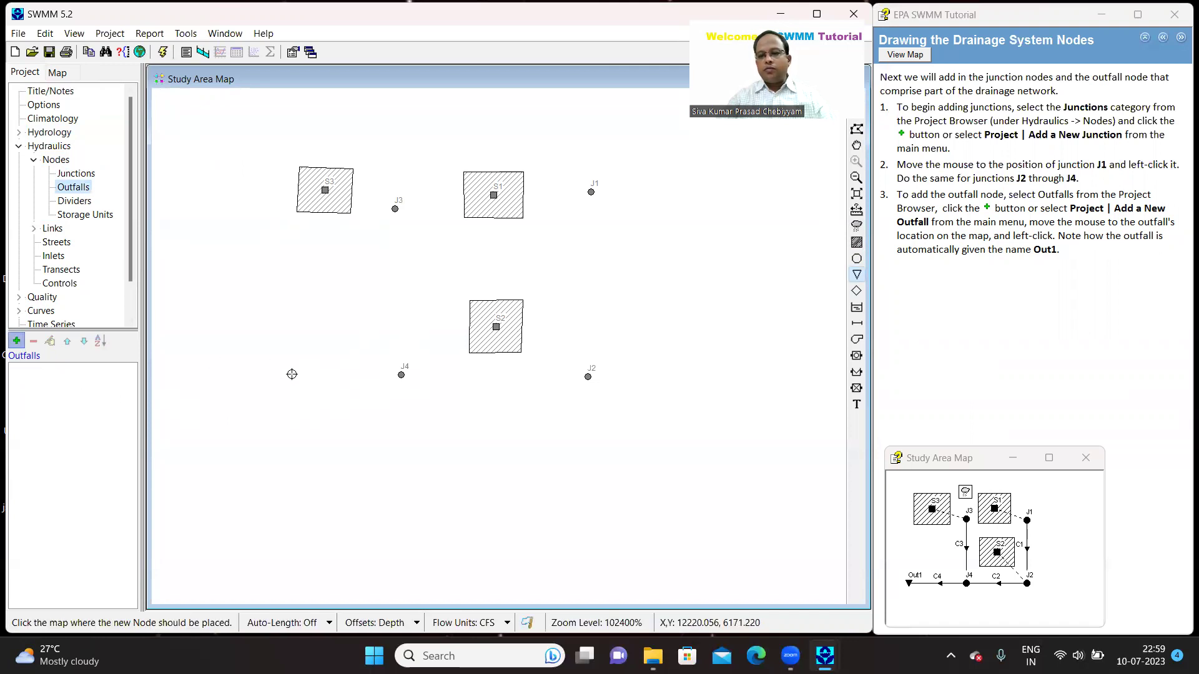
pyautogui.click(276, 368)
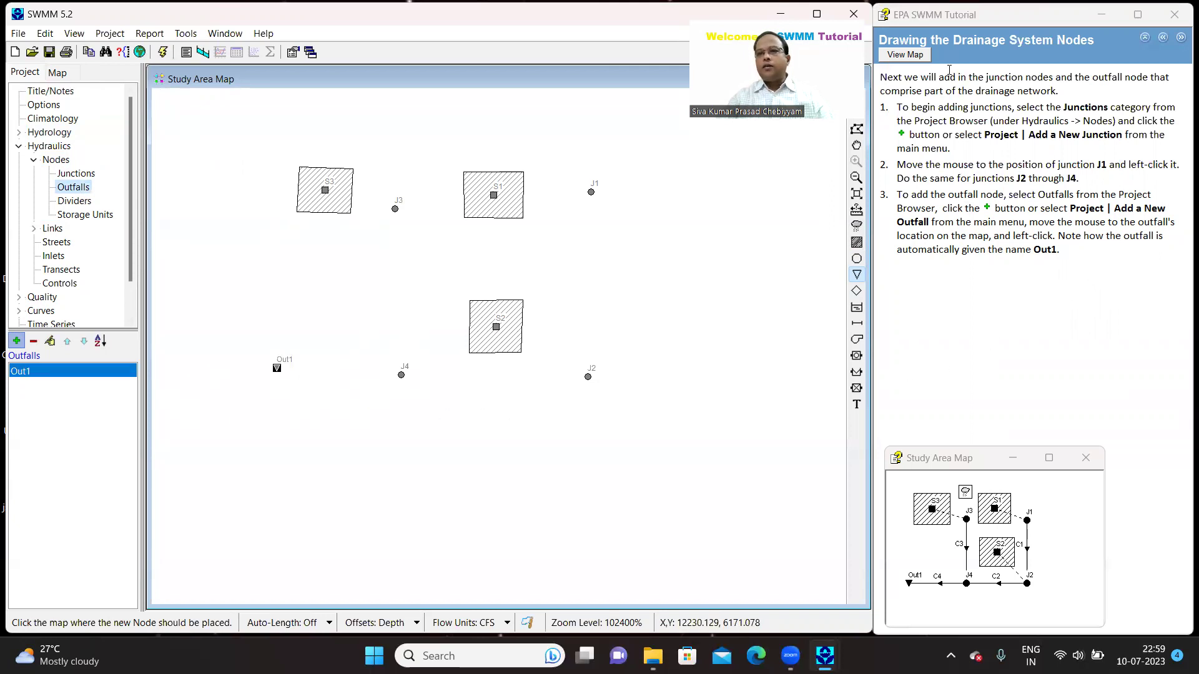
pyautogui.click(1181, 37)
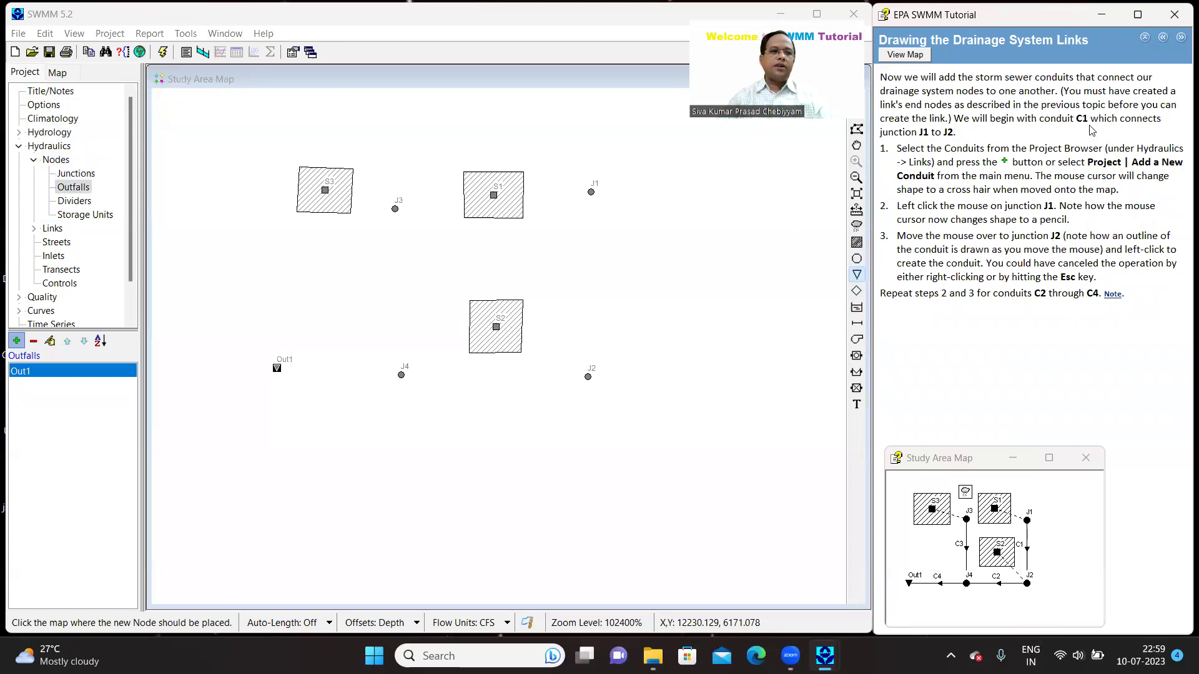
pyautogui.click(34, 229)
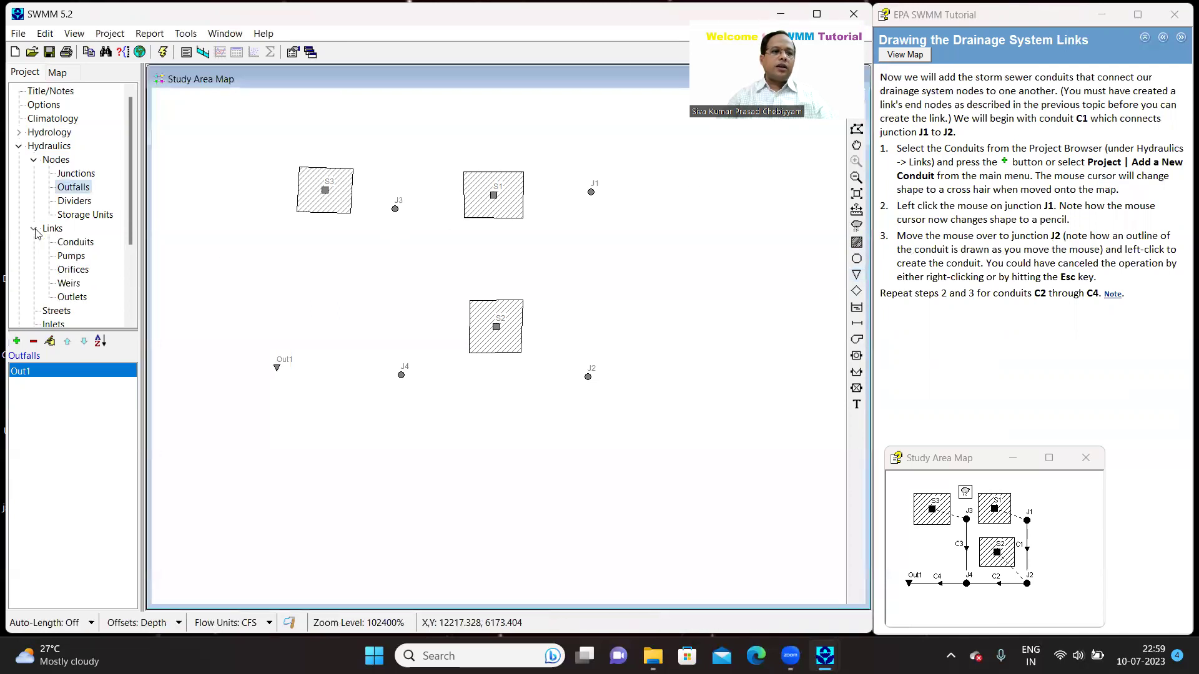
pyautogui.click(75, 242)
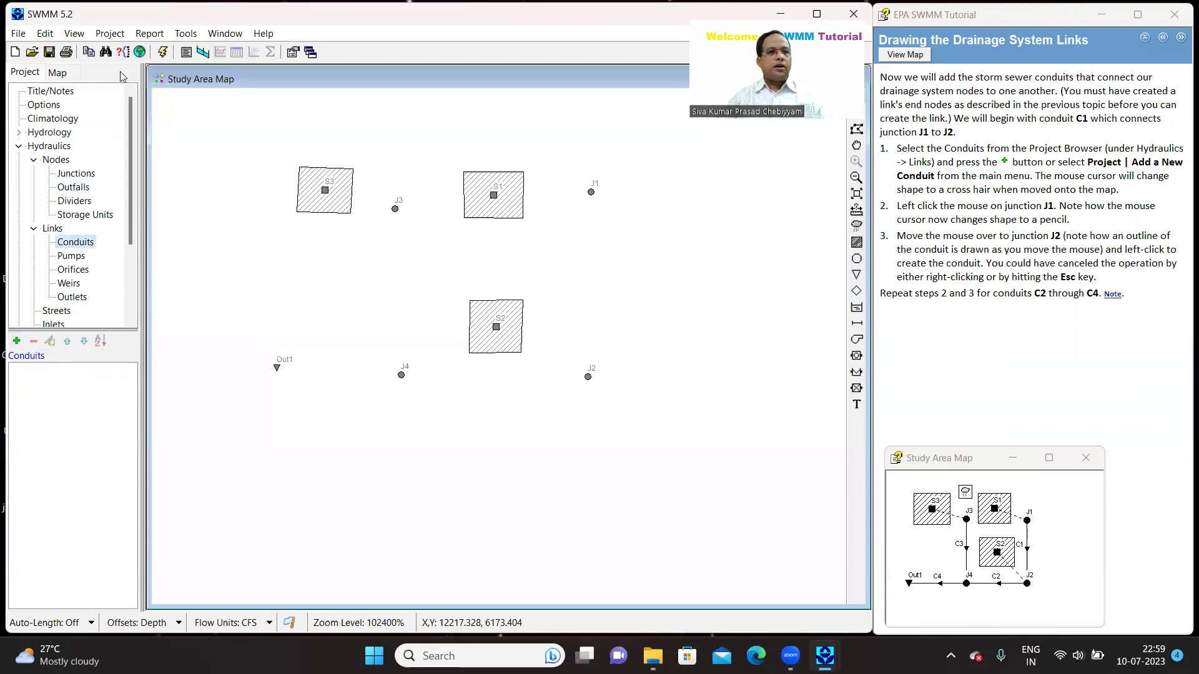
# Step: Draw conduits C1 (J1–J2), C2 (J2–J4), C3 (J3–J4) and C4 (J4–Out1)
pyautogui.click(107, 34)
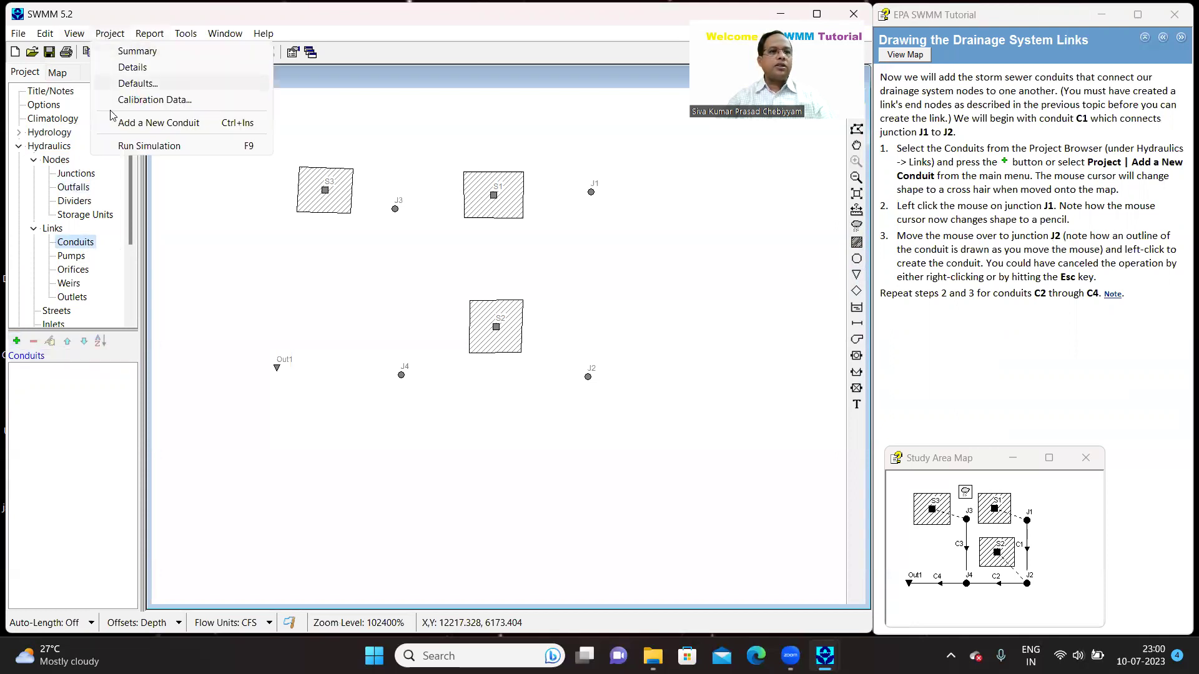
pyautogui.click(153, 123)
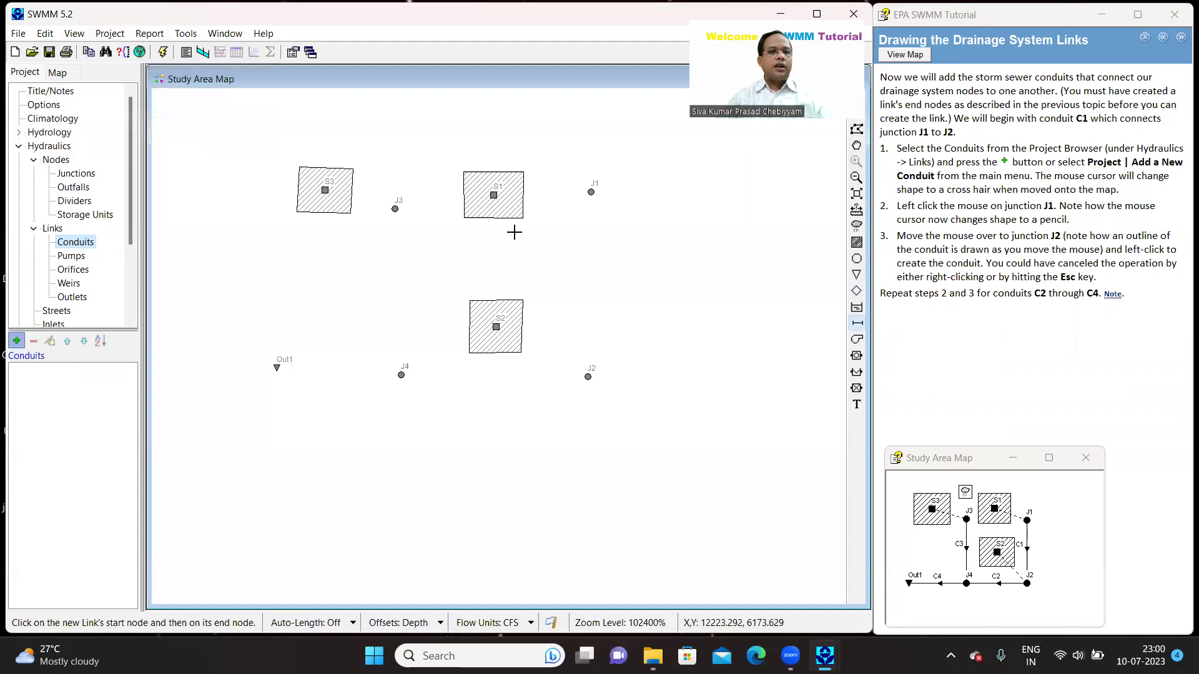
pyautogui.click(591, 191)
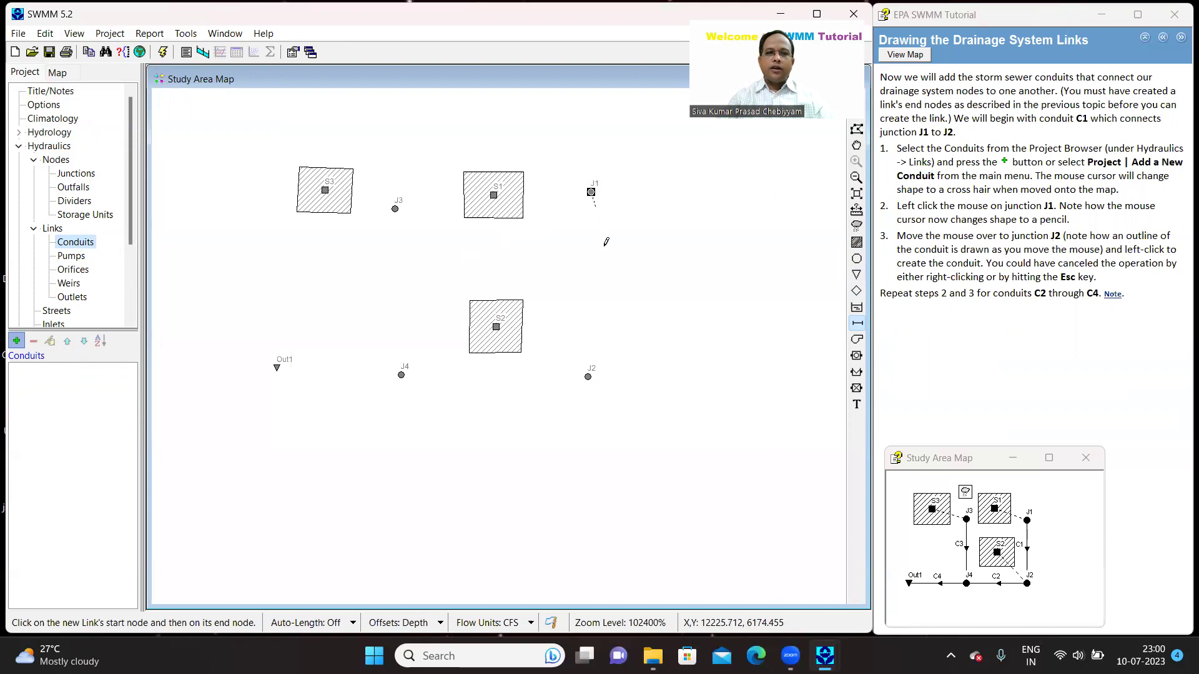
pyautogui.click(588, 376)
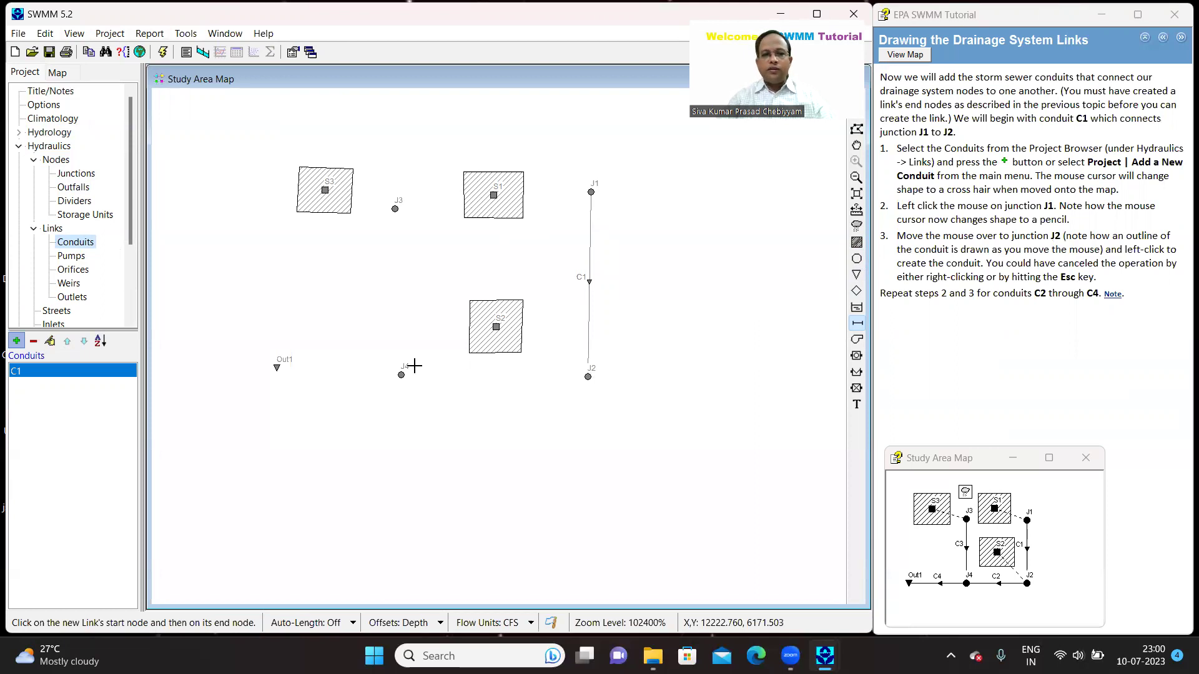
pyautogui.click(588, 376)
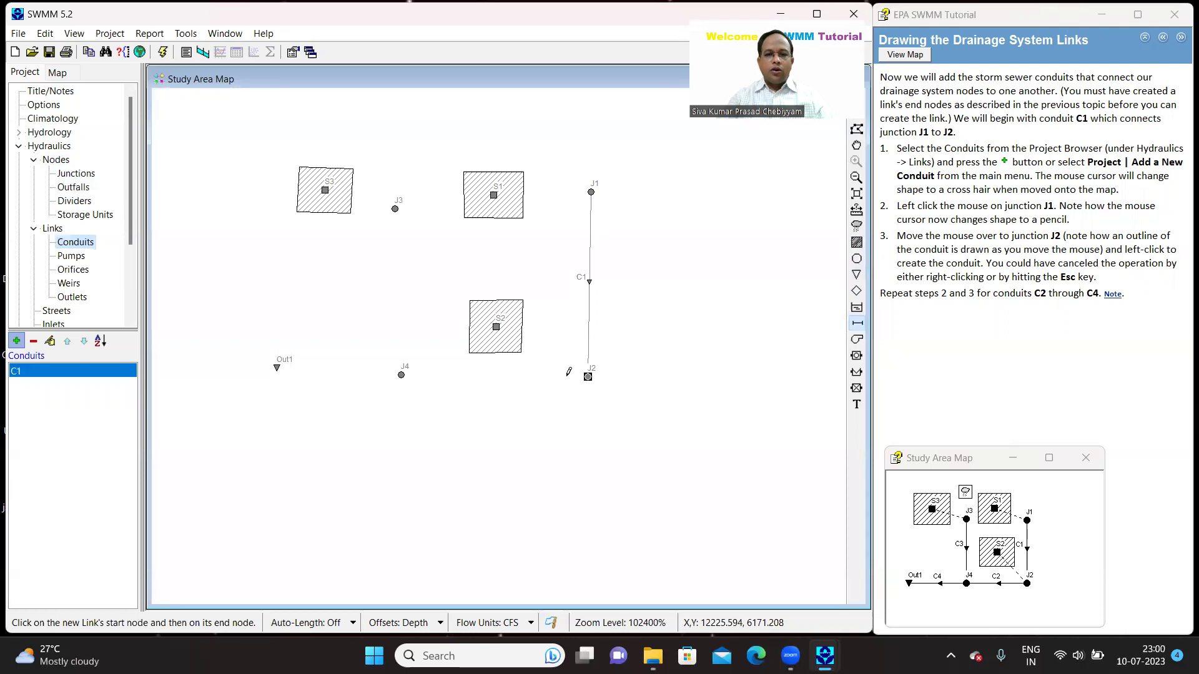
pyautogui.click(401, 374)
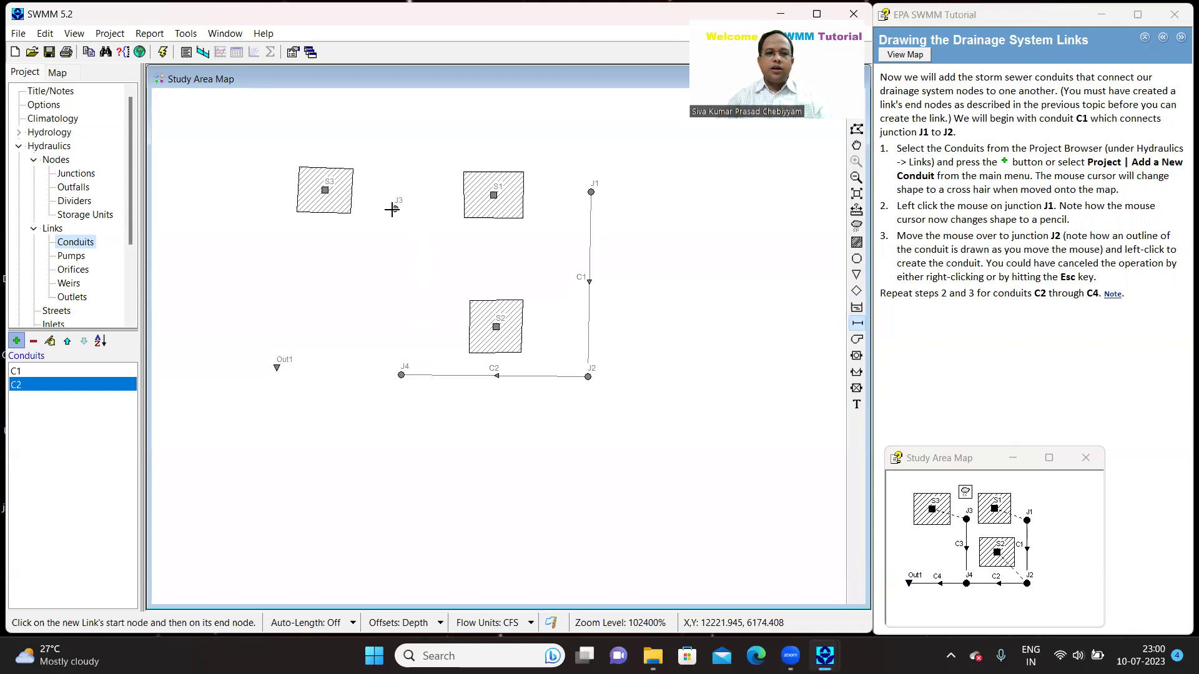
pyautogui.click(395, 209)
pyautogui.click(401, 374)
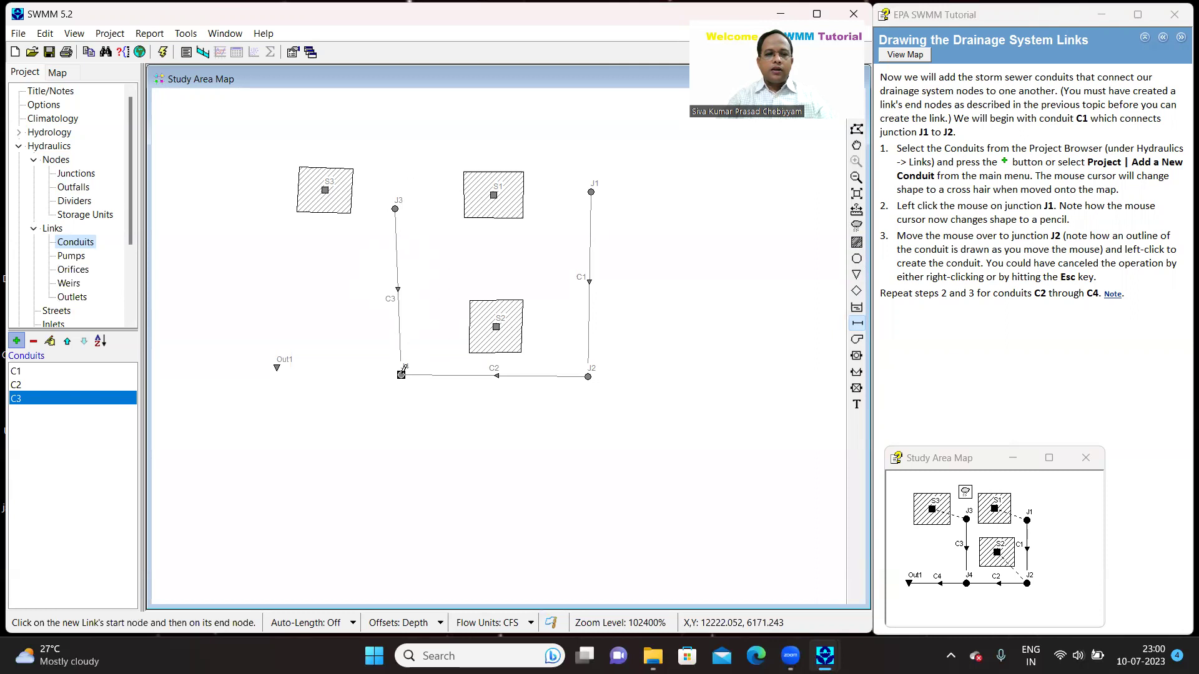
pyautogui.click(277, 367)
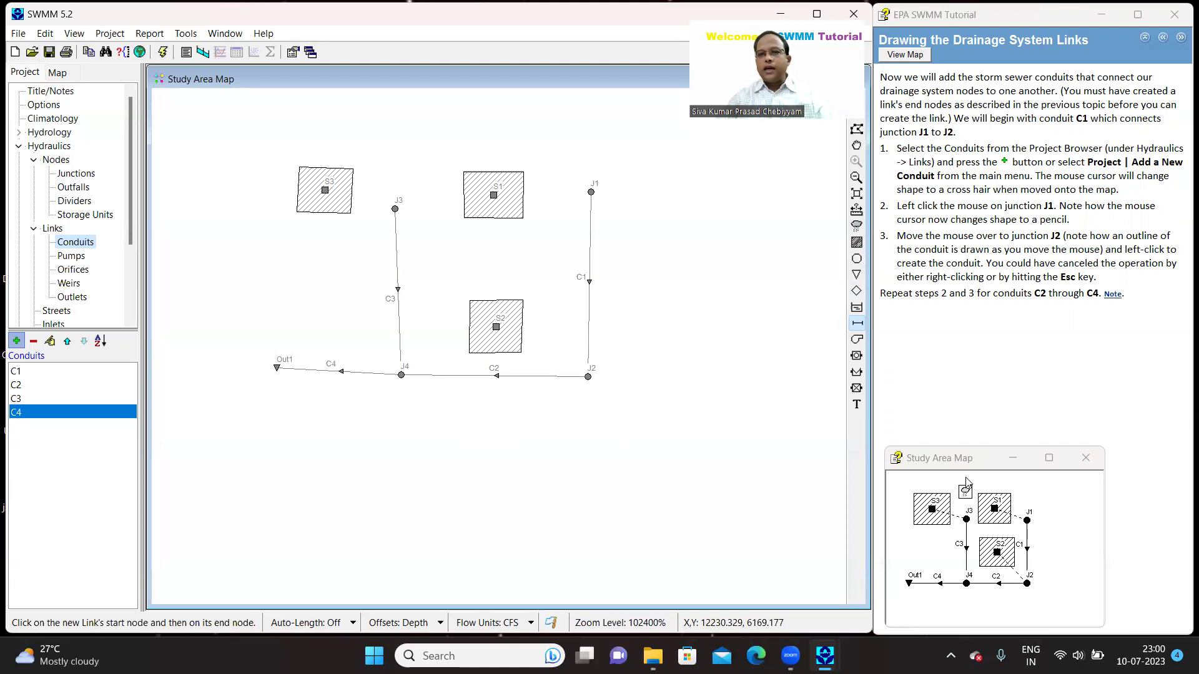
pyautogui.click(18, 133)
# Step: Place rain gage Gage1 above between S3 and S1, then advance the tutorial to Re-Positioning Objects
pyautogui.click(80, 146)
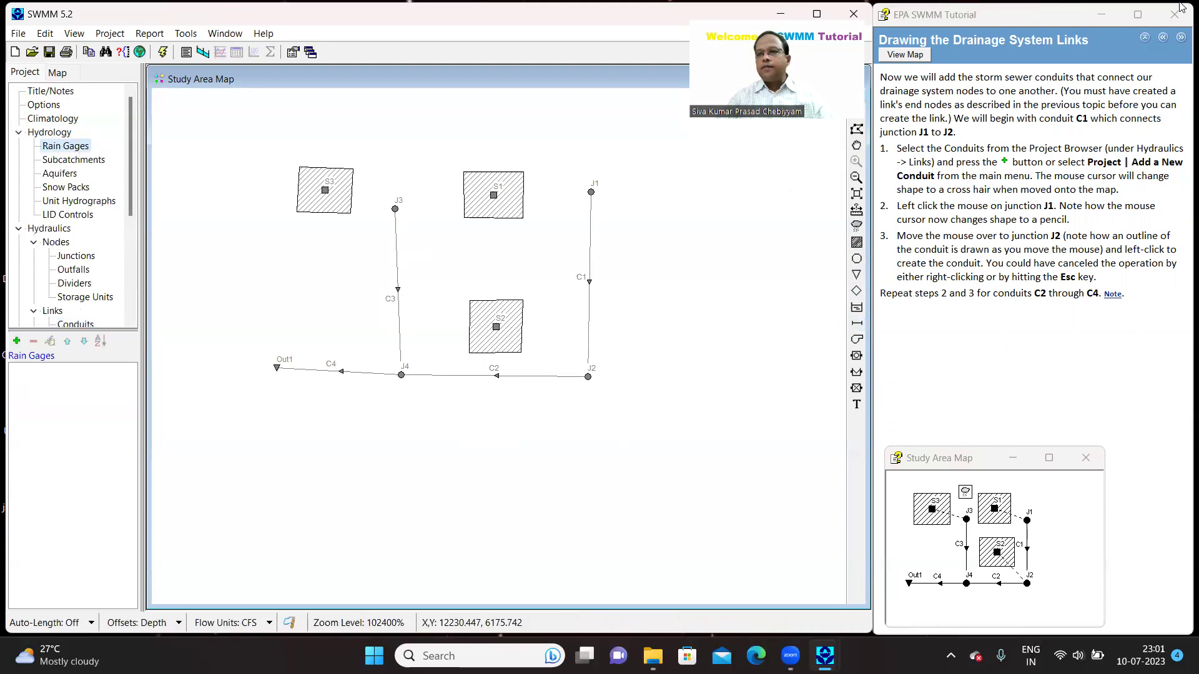
pyautogui.click(1181, 37)
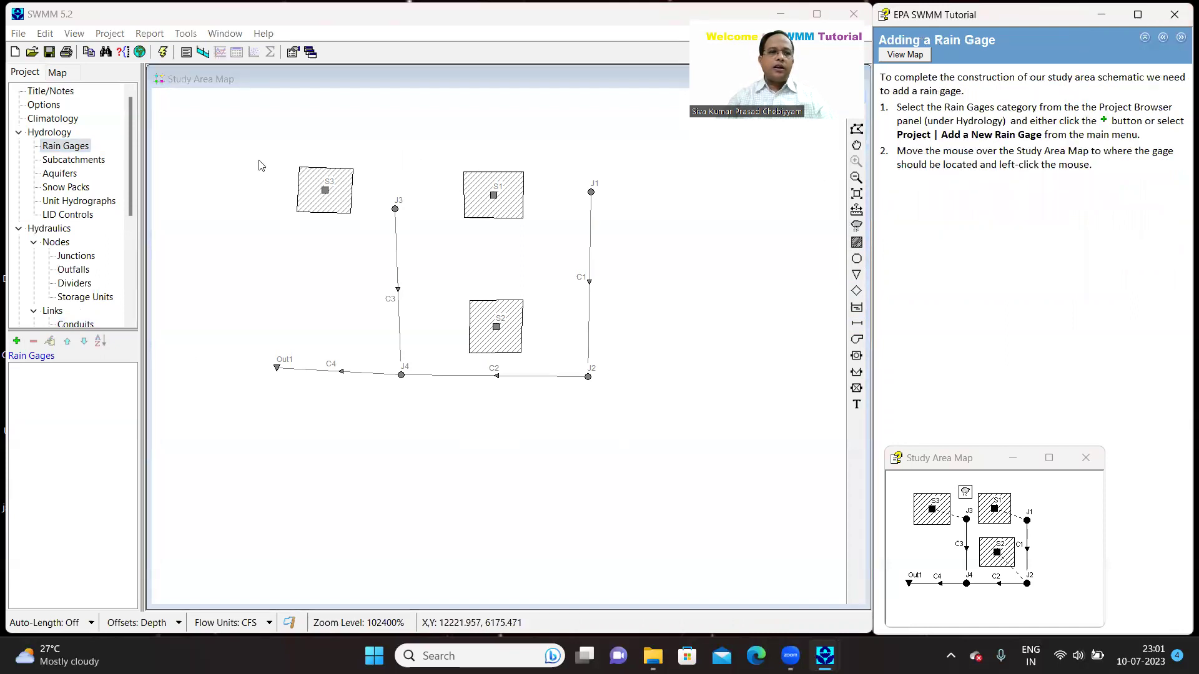
pyautogui.click(74, 148)
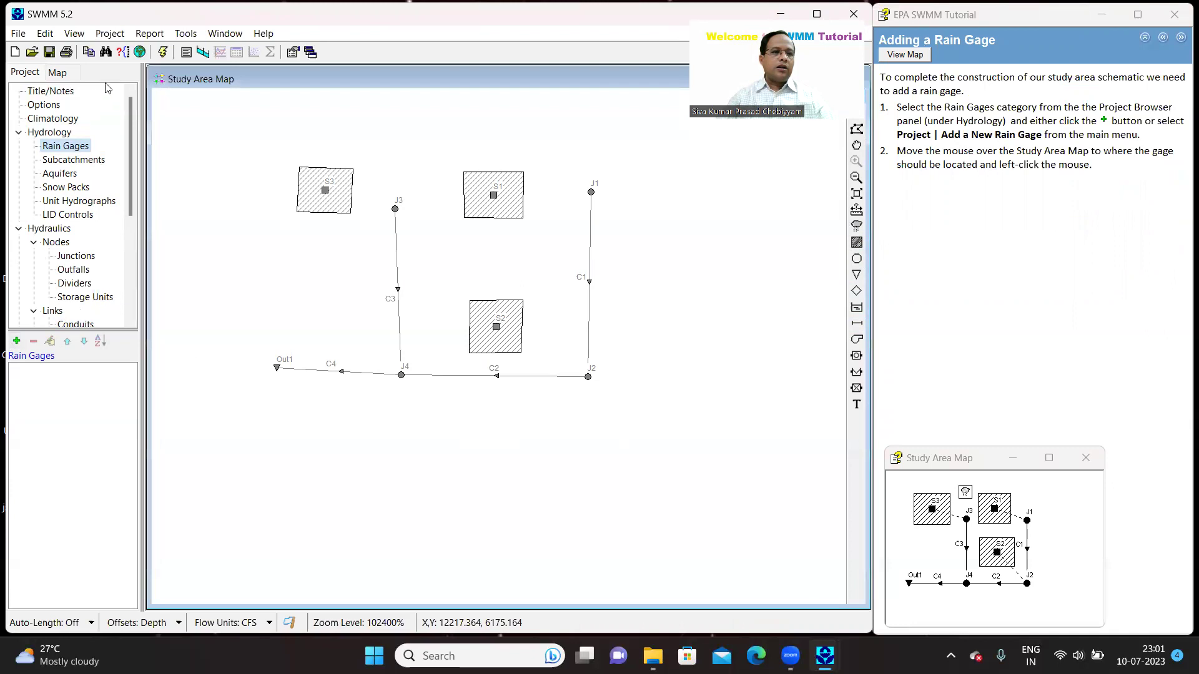
pyautogui.click(16, 340)
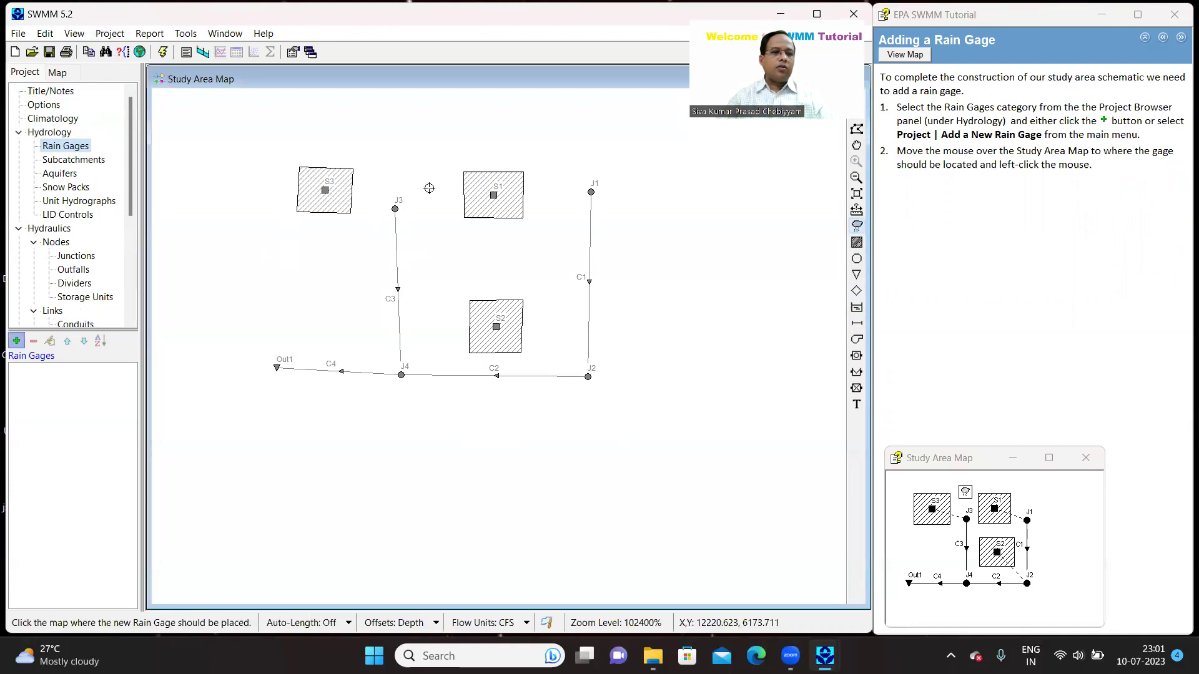
pyautogui.click(394, 153)
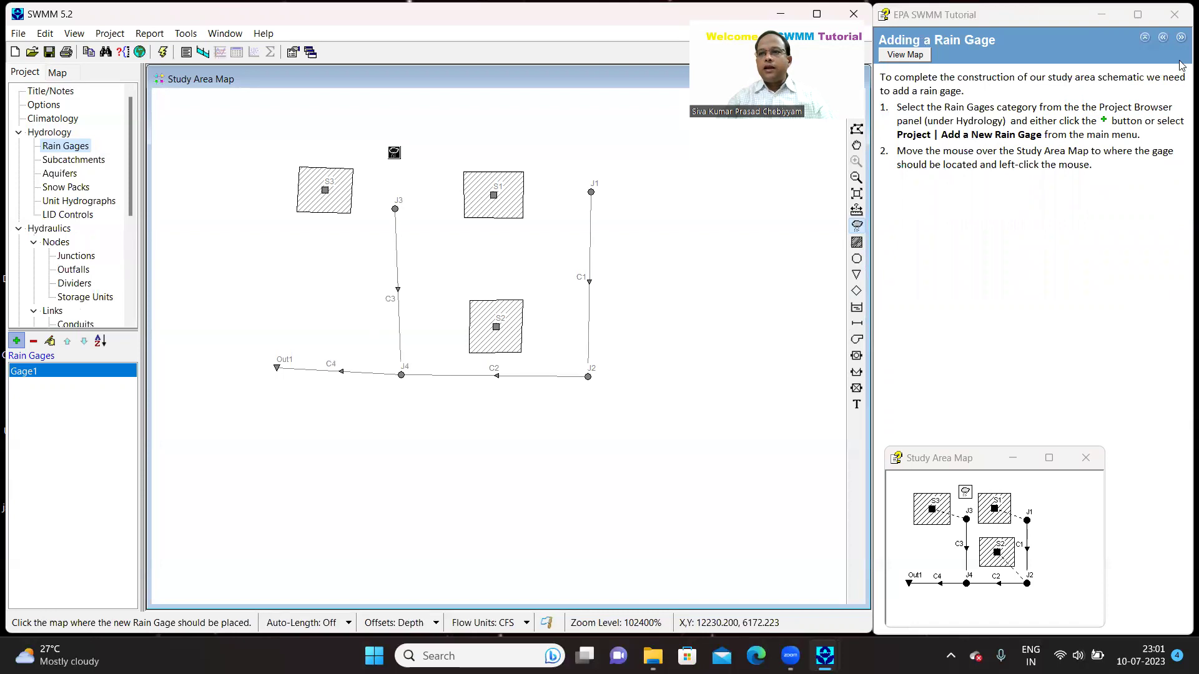
pyautogui.click(1180, 38)
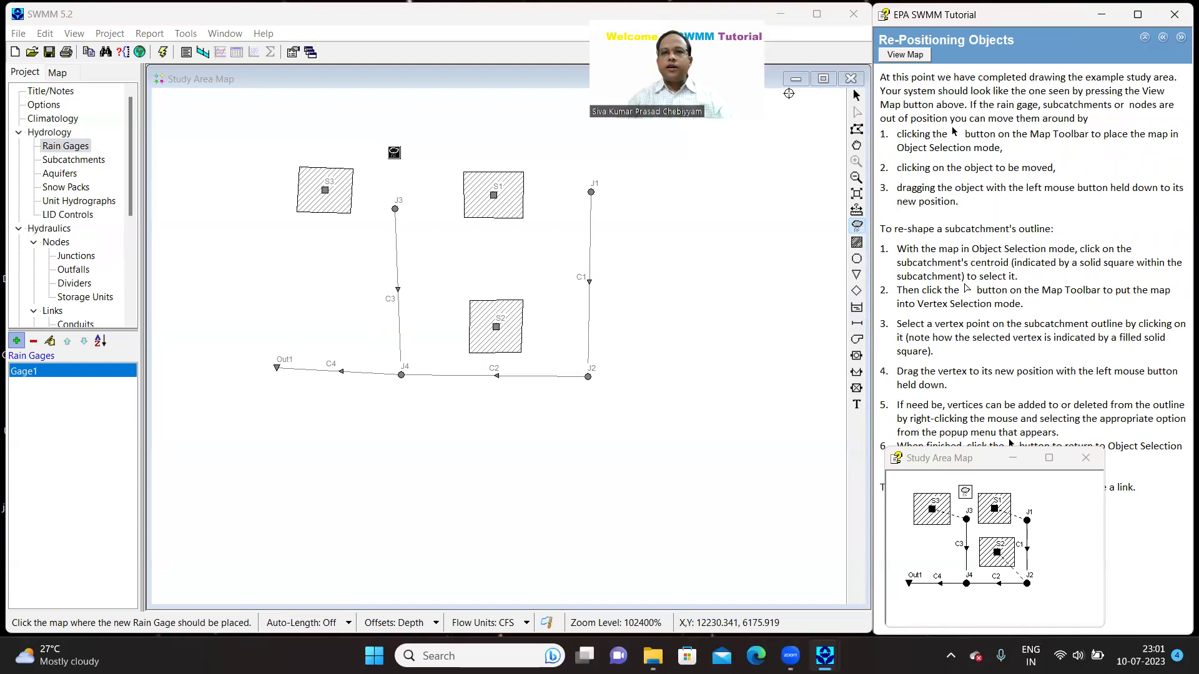
# Step: Drag J1 down, nudge J3 down-right, and lower Out1 so C4 is level with J4
pyautogui.click(856, 95)
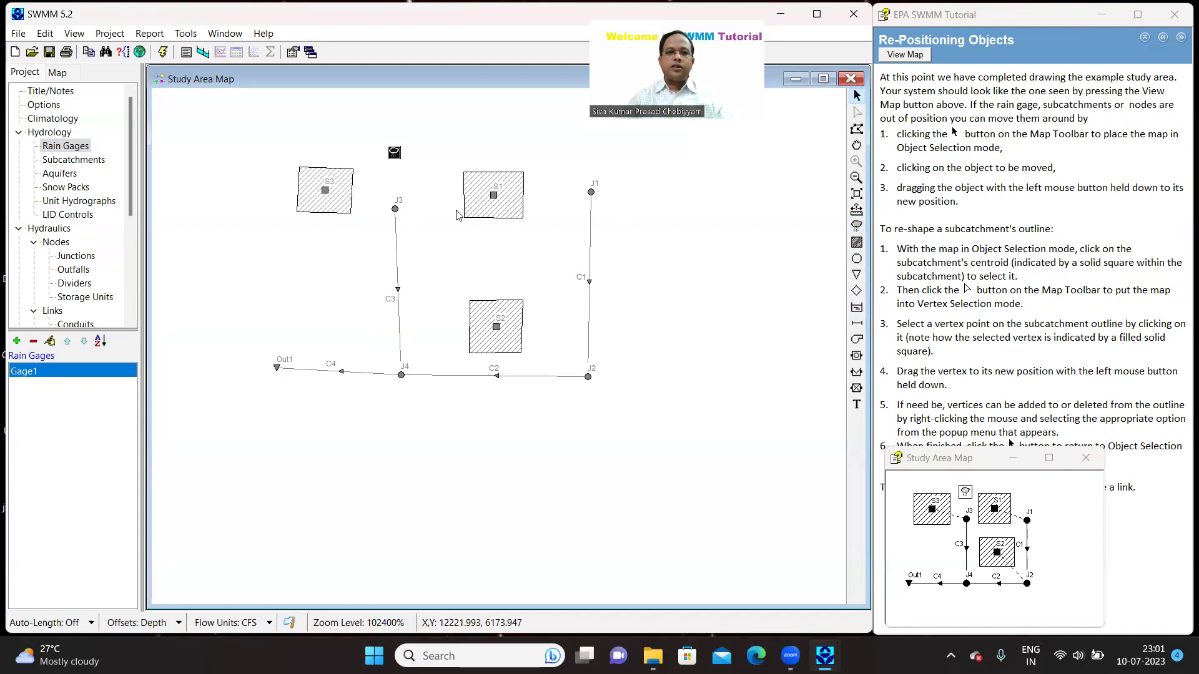
pyautogui.click(592, 193)
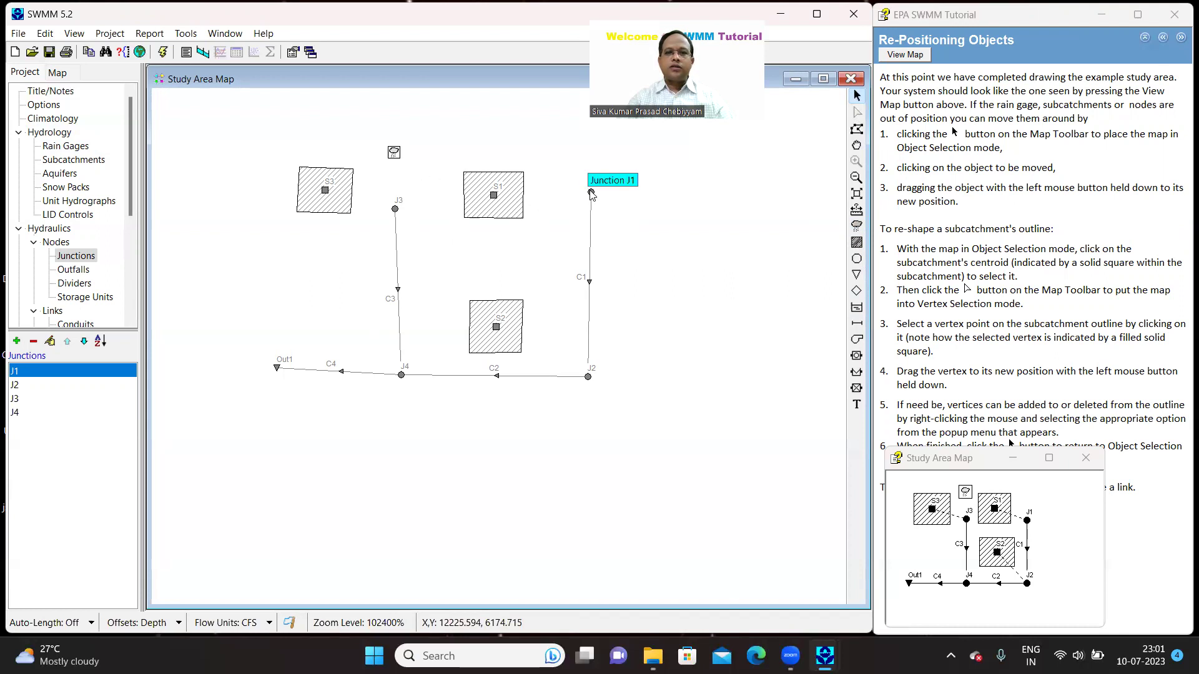
pyautogui.moveTo(592, 196); pyautogui.dragTo(592, 227)
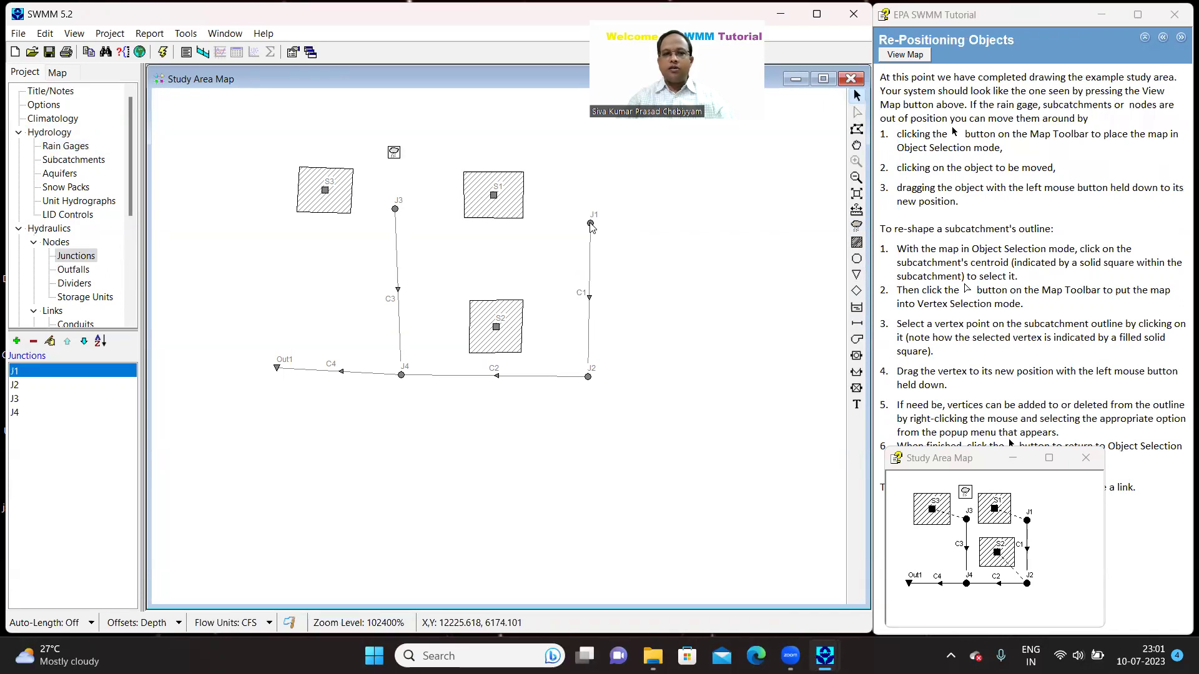
pyautogui.click(395, 209)
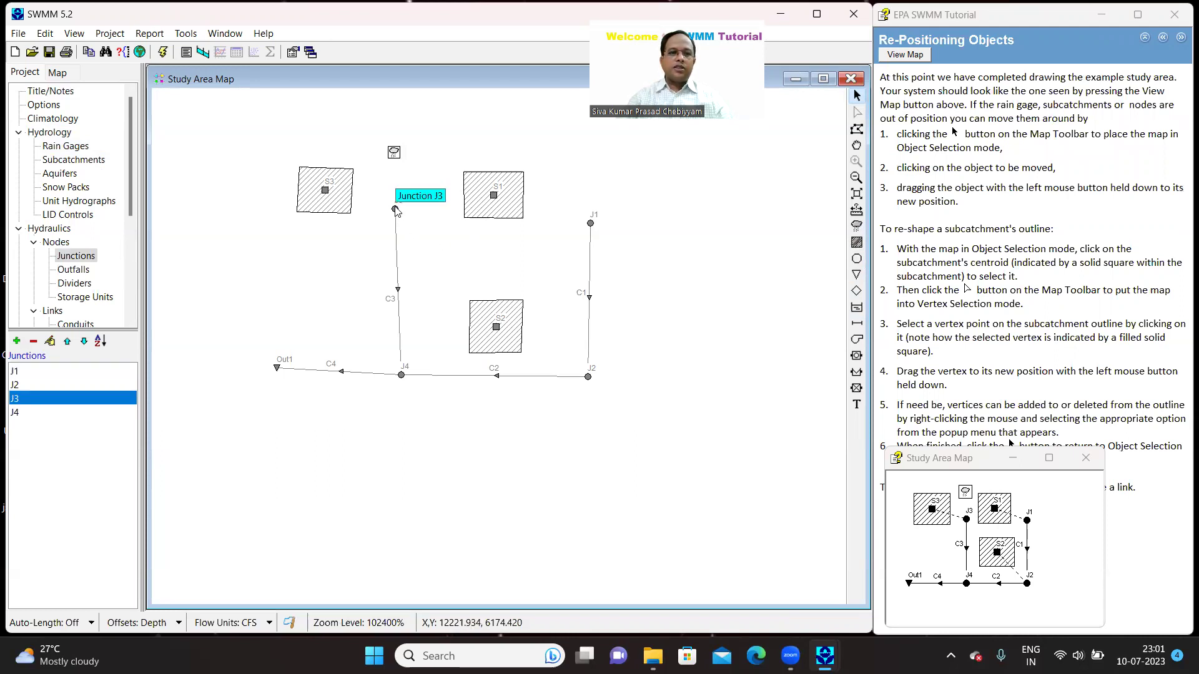
pyautogui.moveTo(397, 209); pyautogui.dragTo(404, 224)
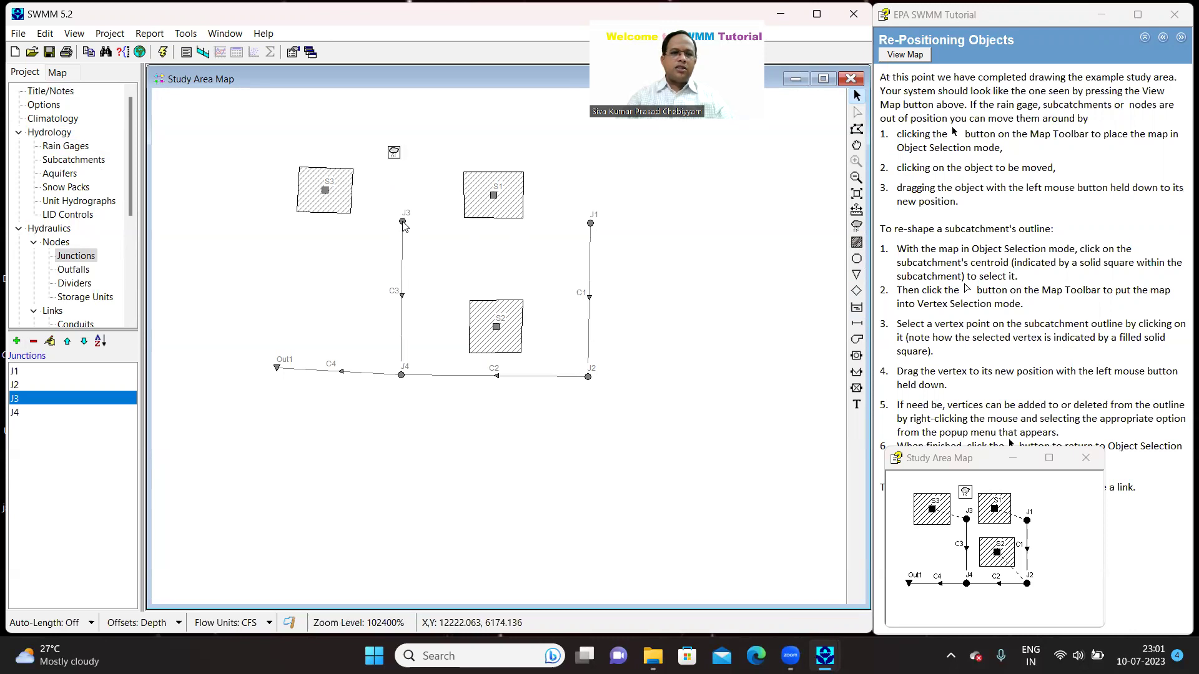
pyautogui.click(275, 372)
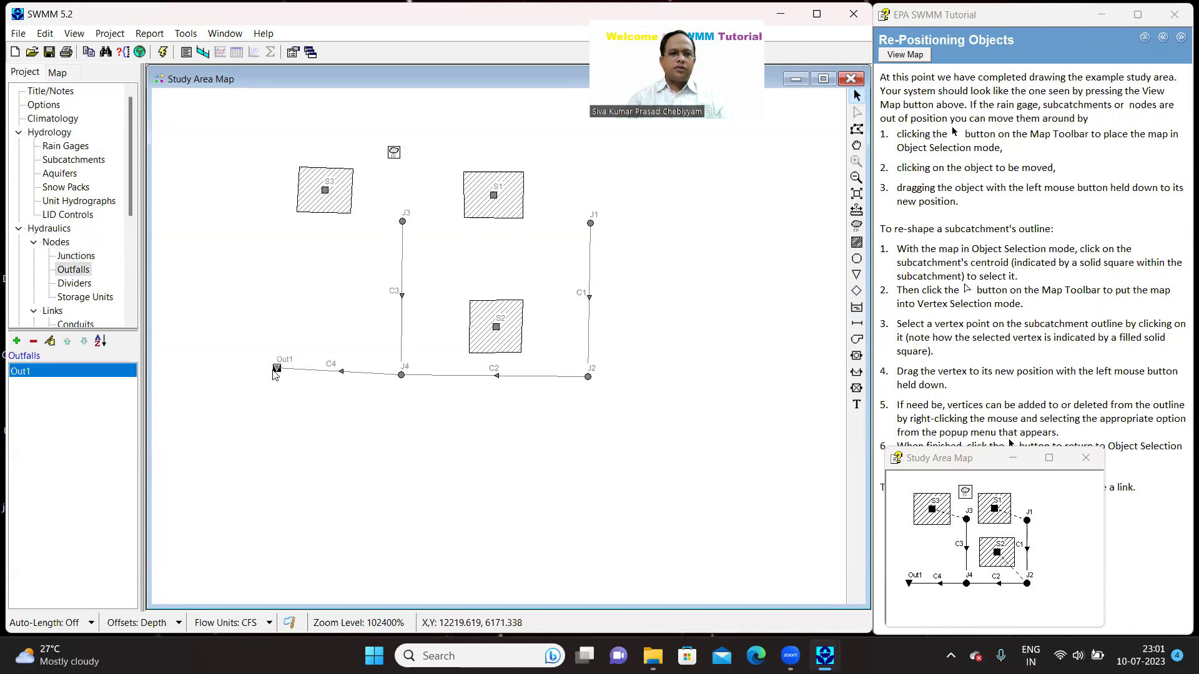
pyautogui.click(274, 376)
pyautogui.moveTo(276, 372); pyautogui.dragTo(278, 379)
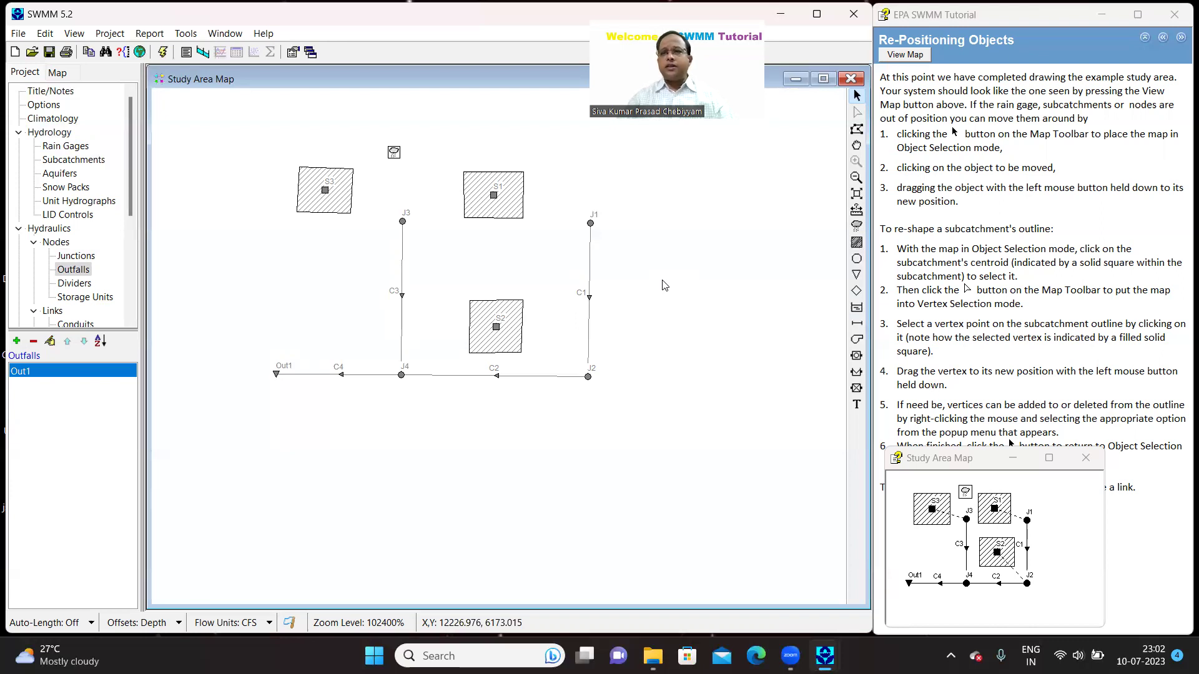
# Step: Open subcatchment S1's properties and set its Rain Gage to Gage1
pyautogui.click(1181, 38)
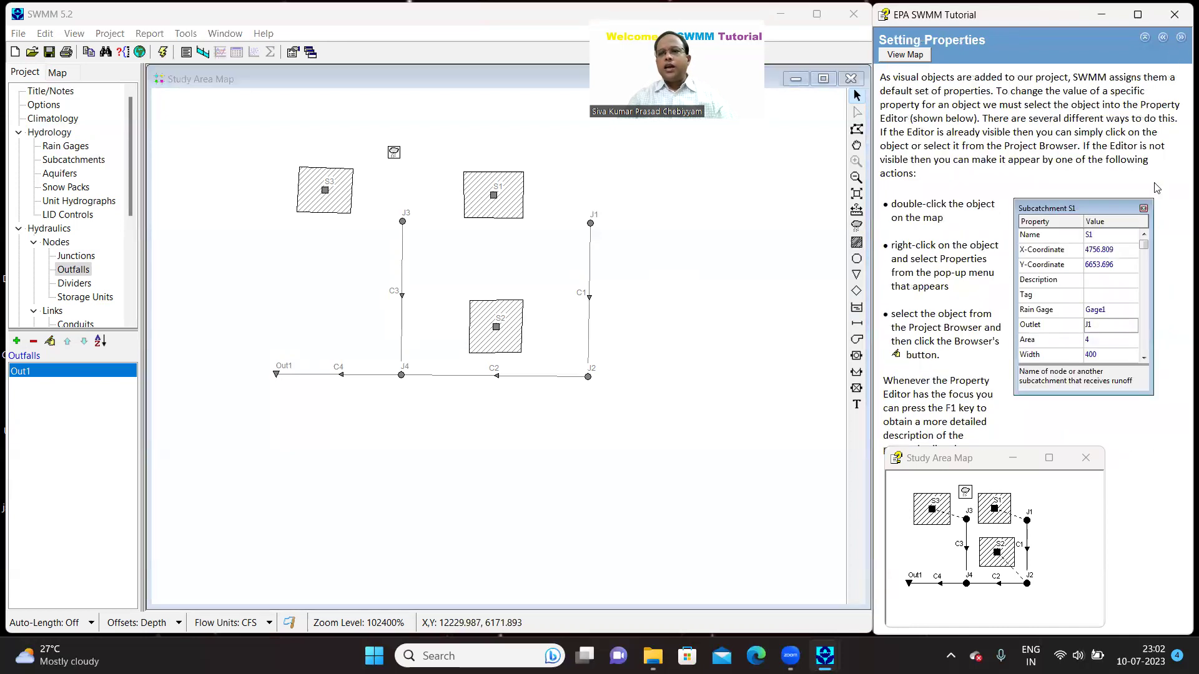
pyautogui.click(497, 198)
pyautogui.doubleClick(496, 197)
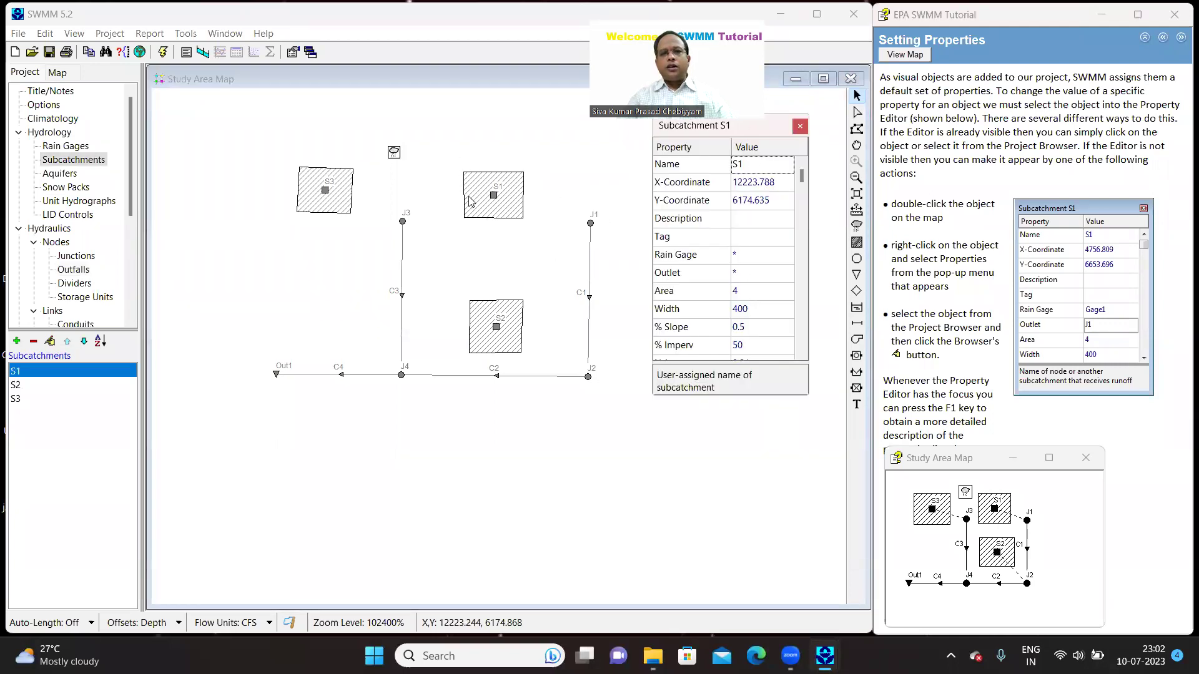
pyautogui.click(747, 258)
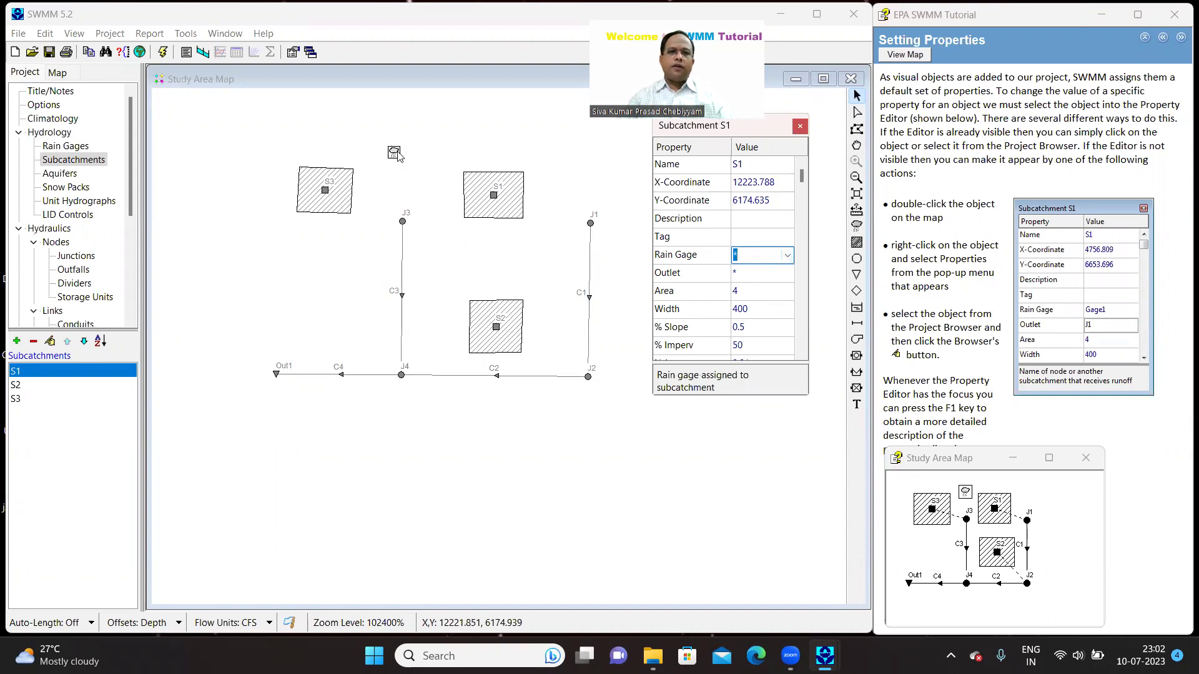
pyautogui.click(787, 255)
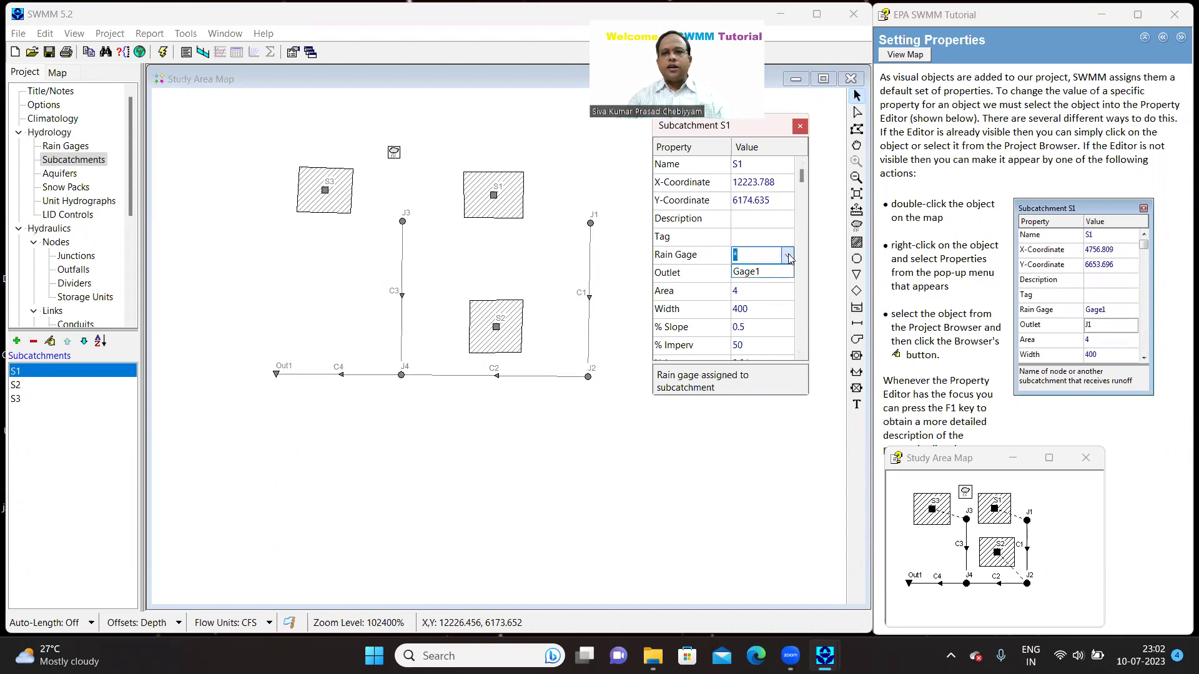
pyautogui.click(772, 273)
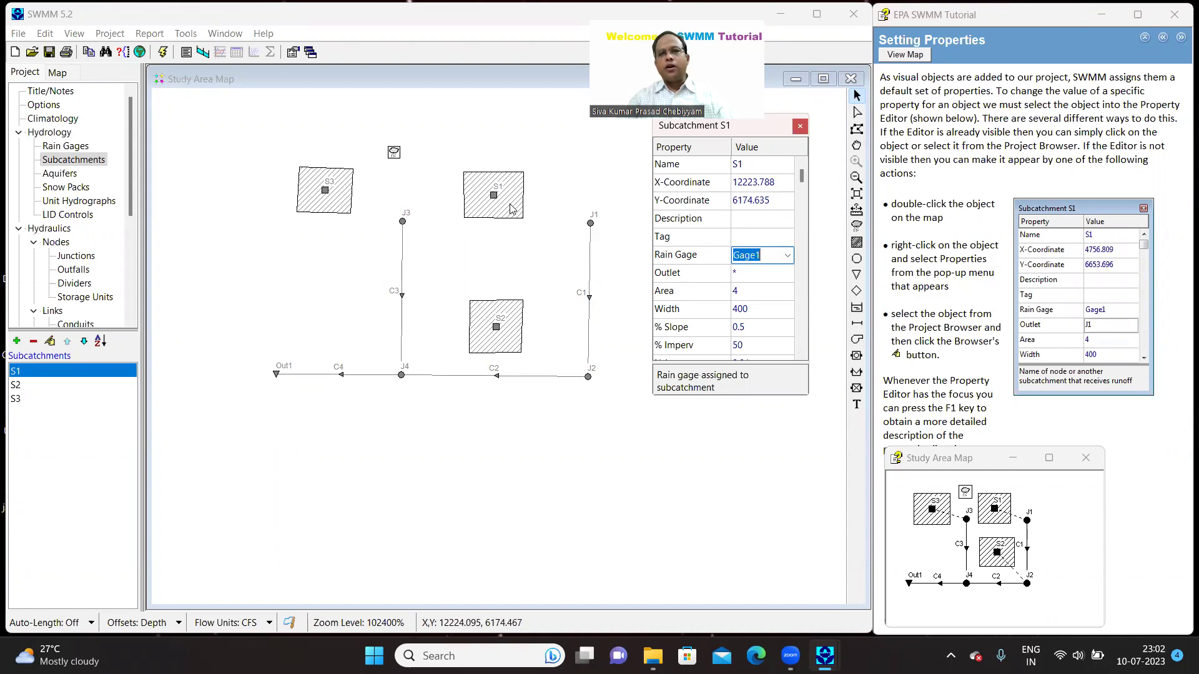
# Step: Set subcatchment S1's Outlet to junction J1
pyautogui.click(788, 278)
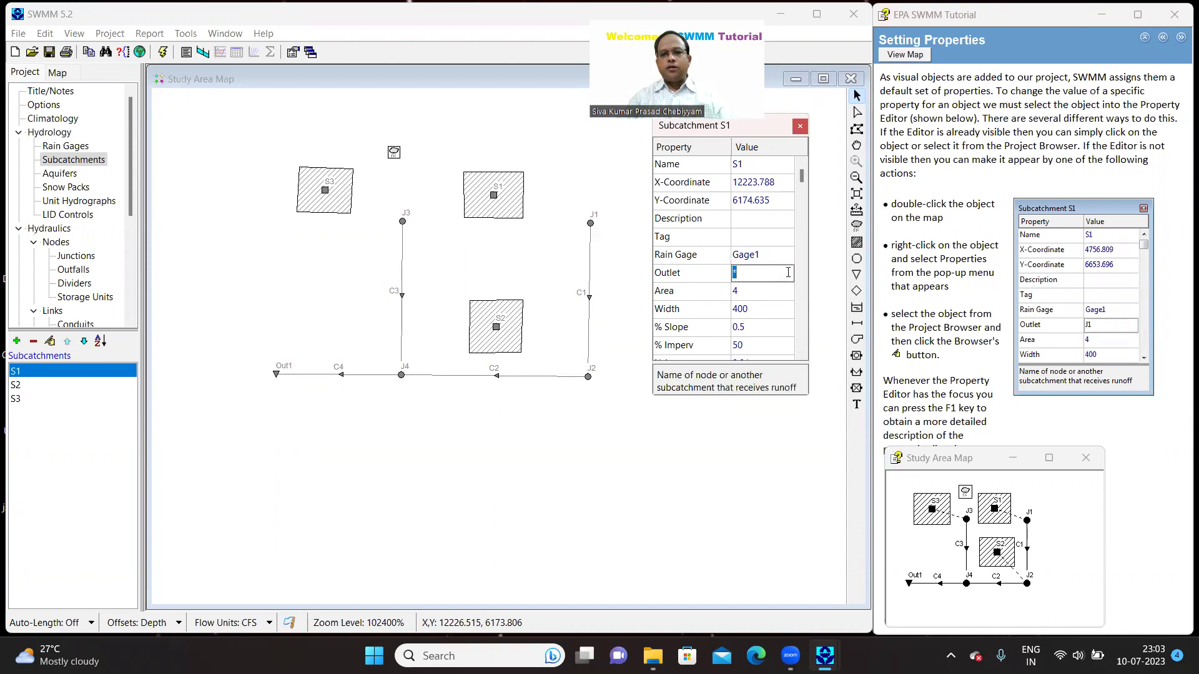
pyautogui.write('J1')
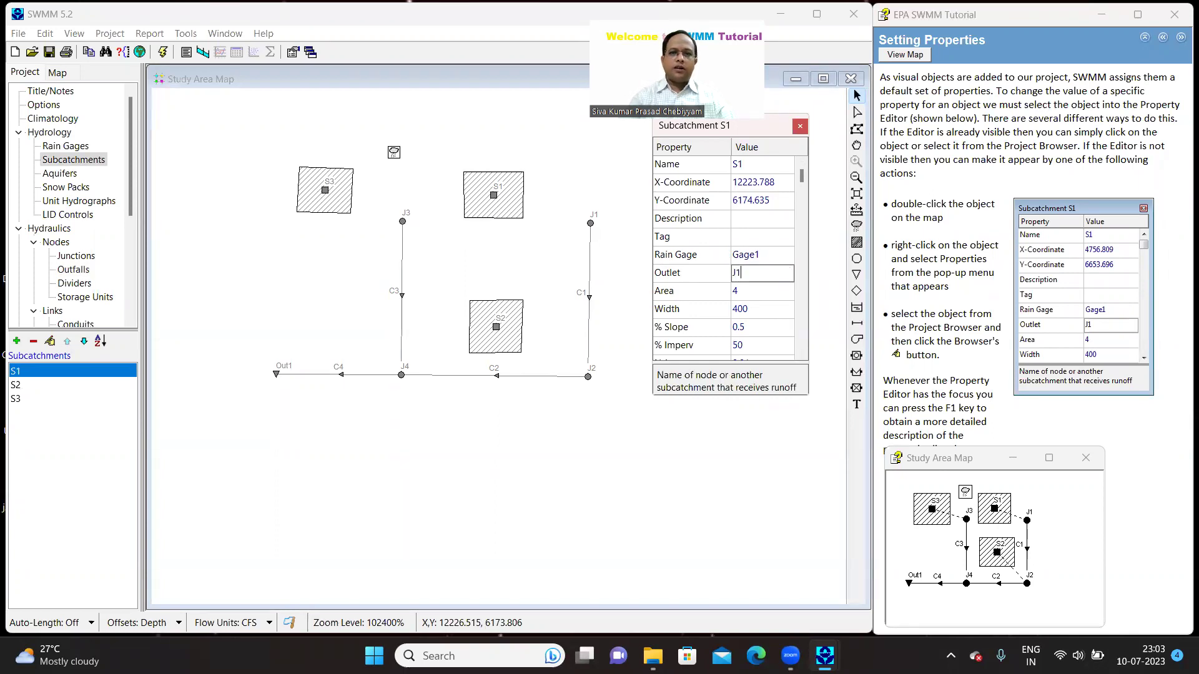
pyautogui.press('Return')
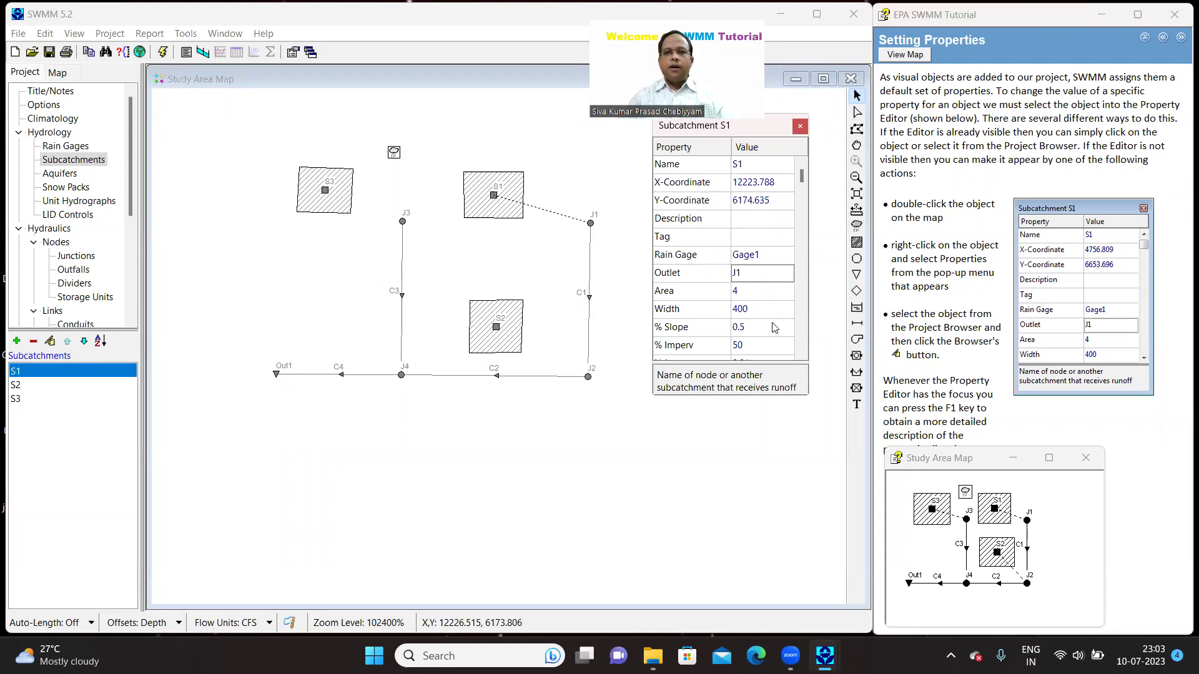
# Step: Give subcatchment S2 rain gage Gage1 and outlet J2
pyautogui.click(497, 329)
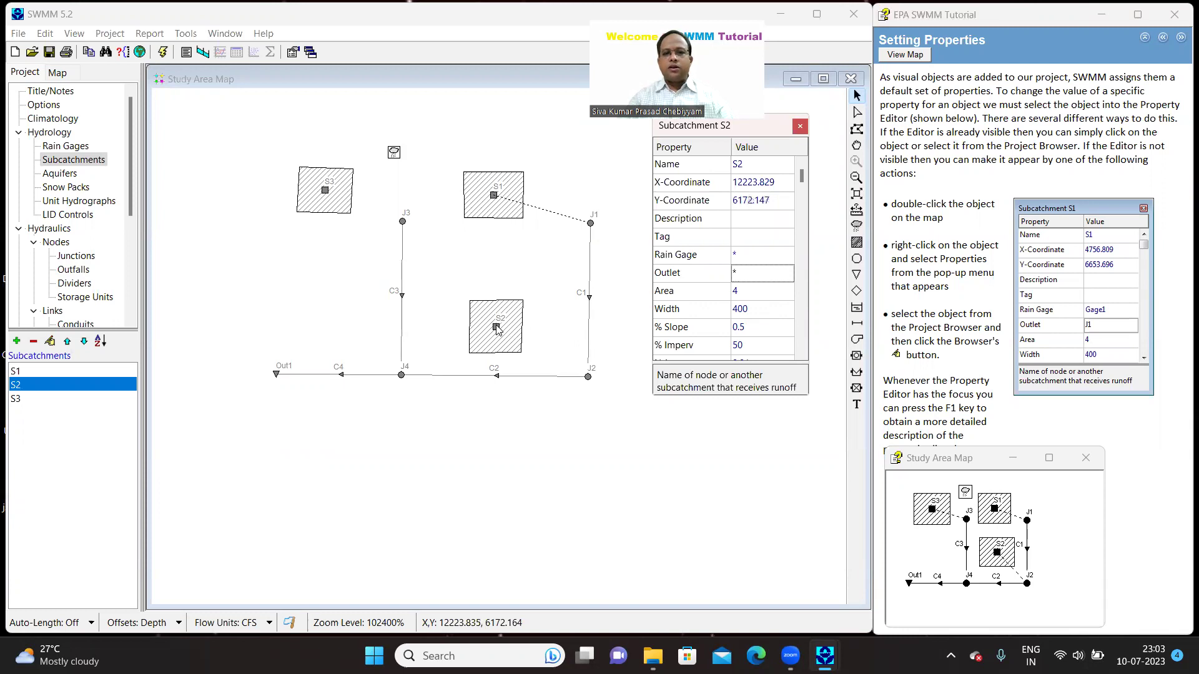
pyautogui.click(763, 255)
pyautogui.click(789, 255)
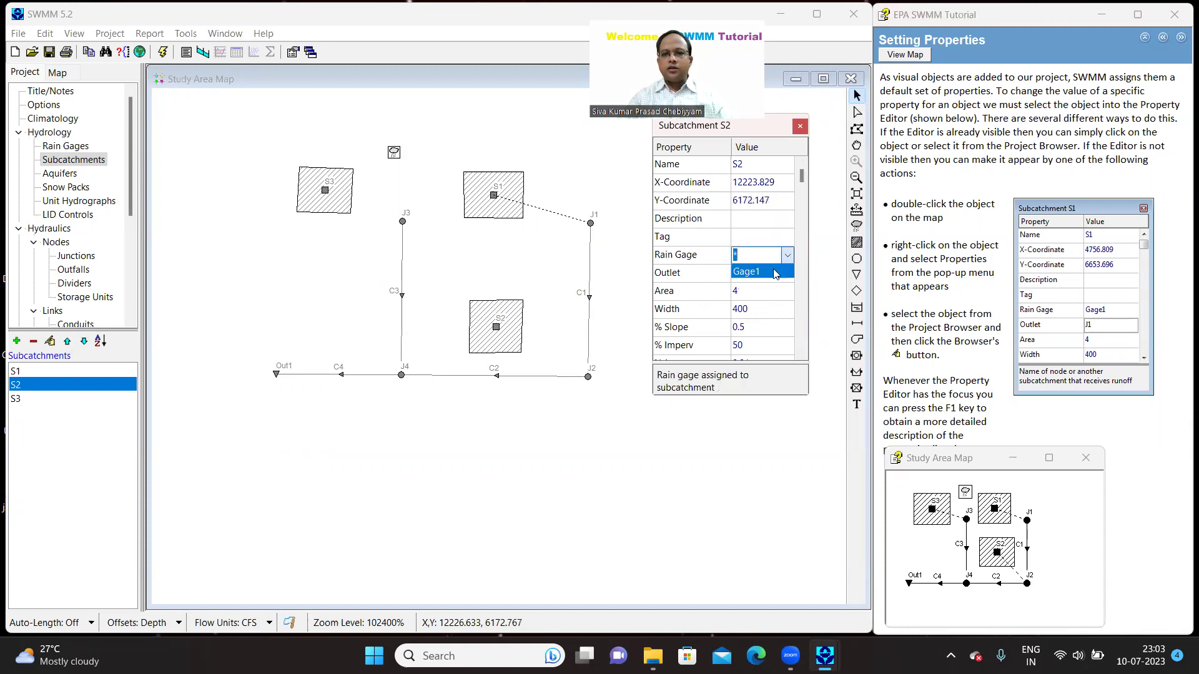
pyautogui.click(750, 272)
pyautogui.click(746, 272)
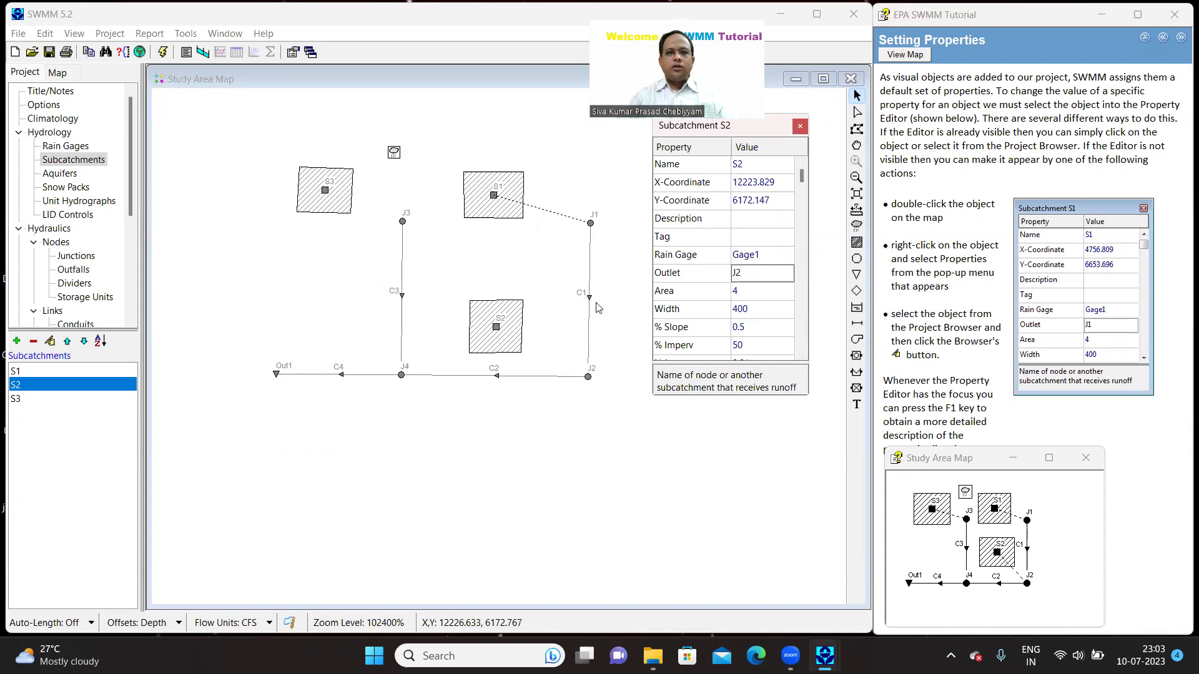
pyautogui.write('J2')
pyautogui.press('Return')
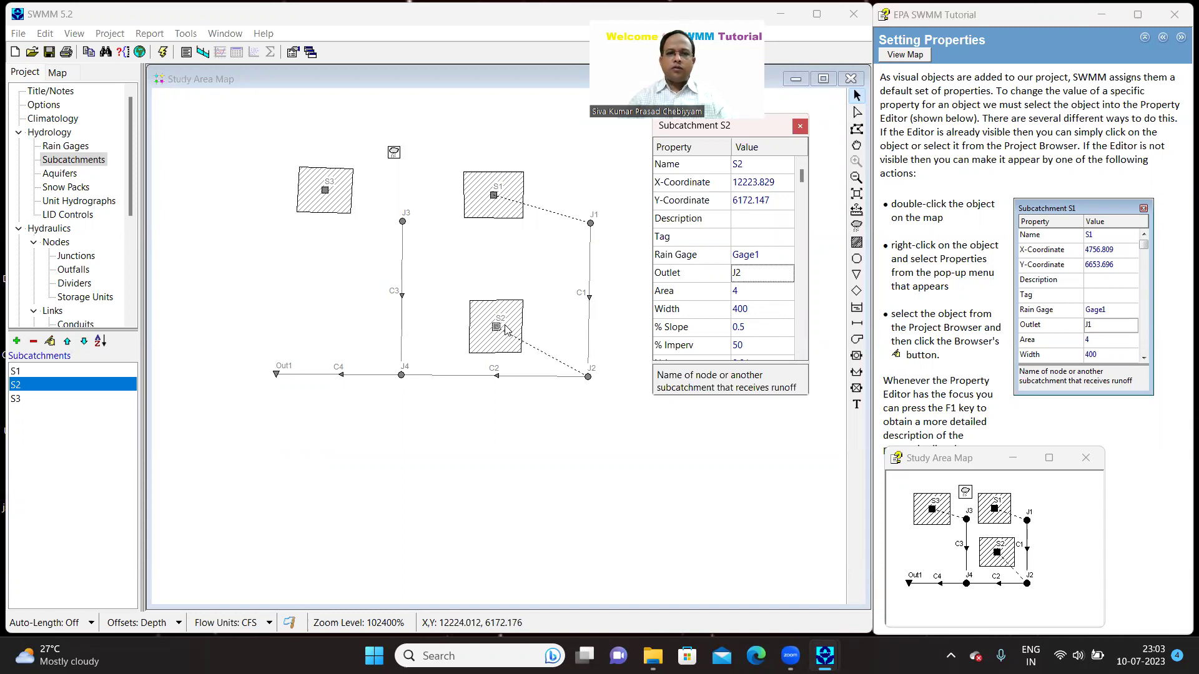
# Step: Give subcatchment S3 rain gage Gage1 and outlet J3, then advance the tutorial
pyautogui.click(326, 191)
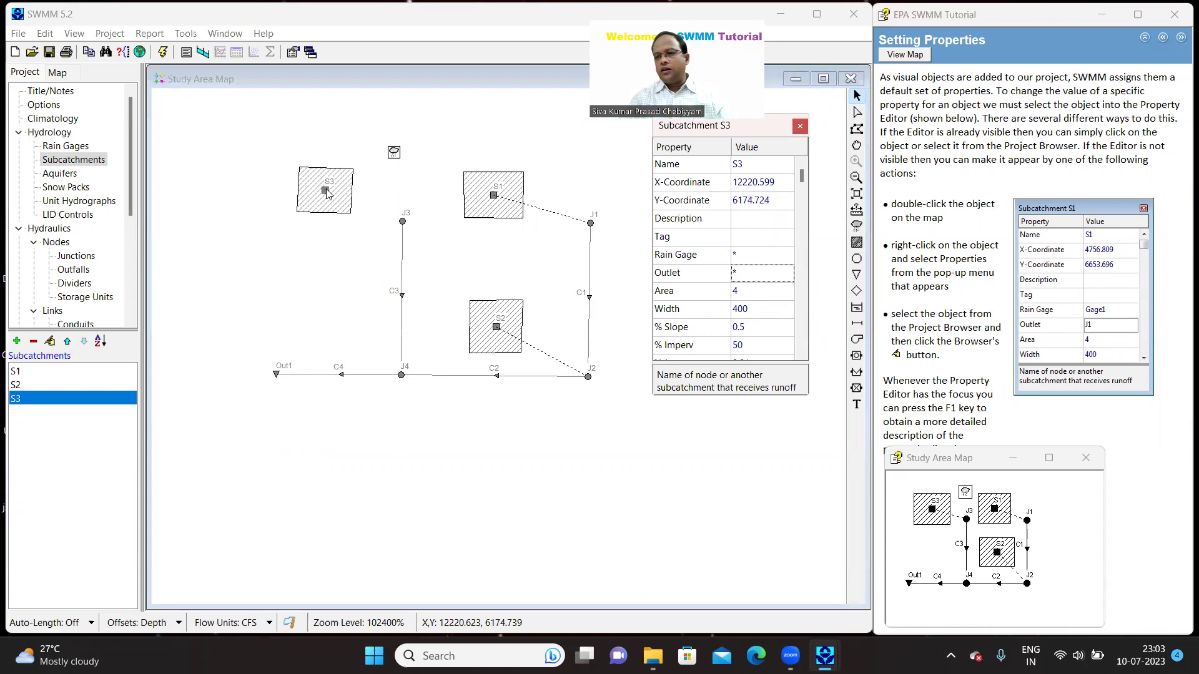
pyautogui.click(751, 260)
pyautogui.click(788, 255)
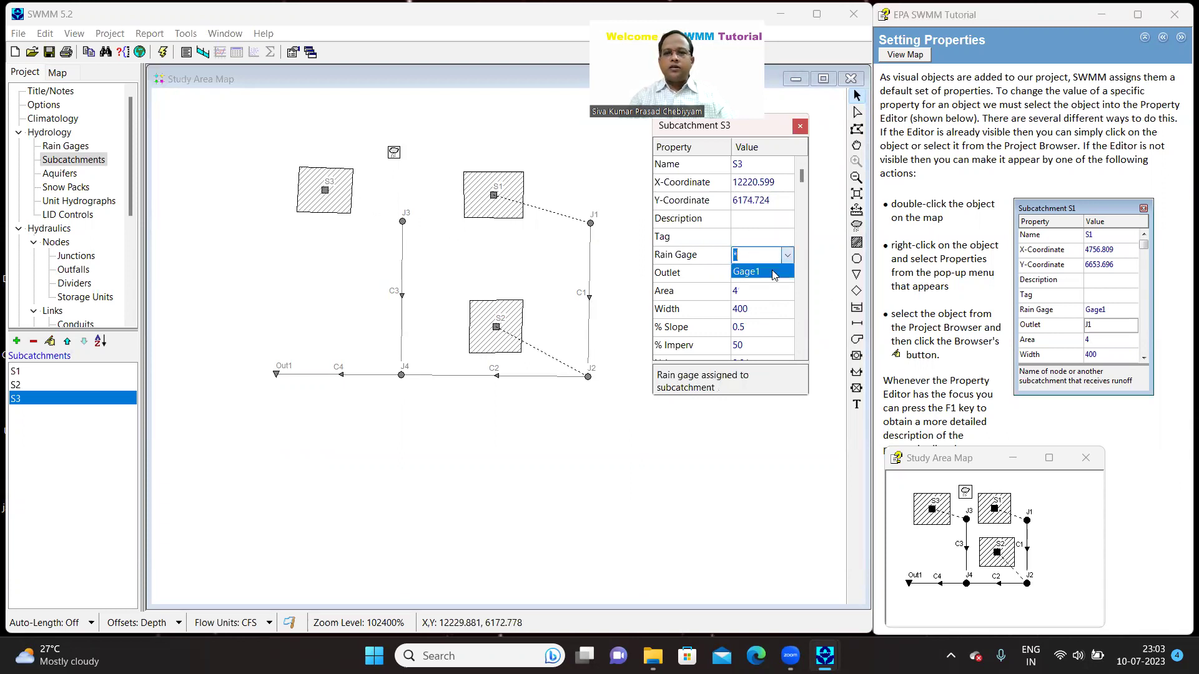
pyautogui.click(773, 273)
pyautogui.click(761, 275)
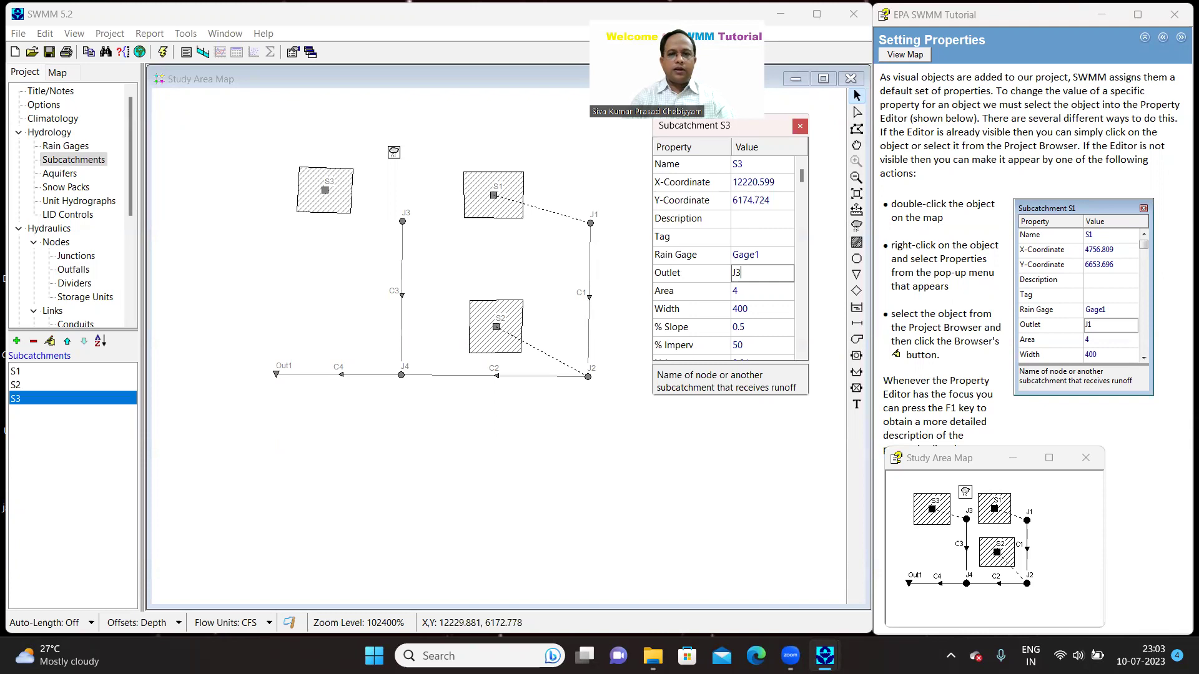
pyautogui.press('Return')
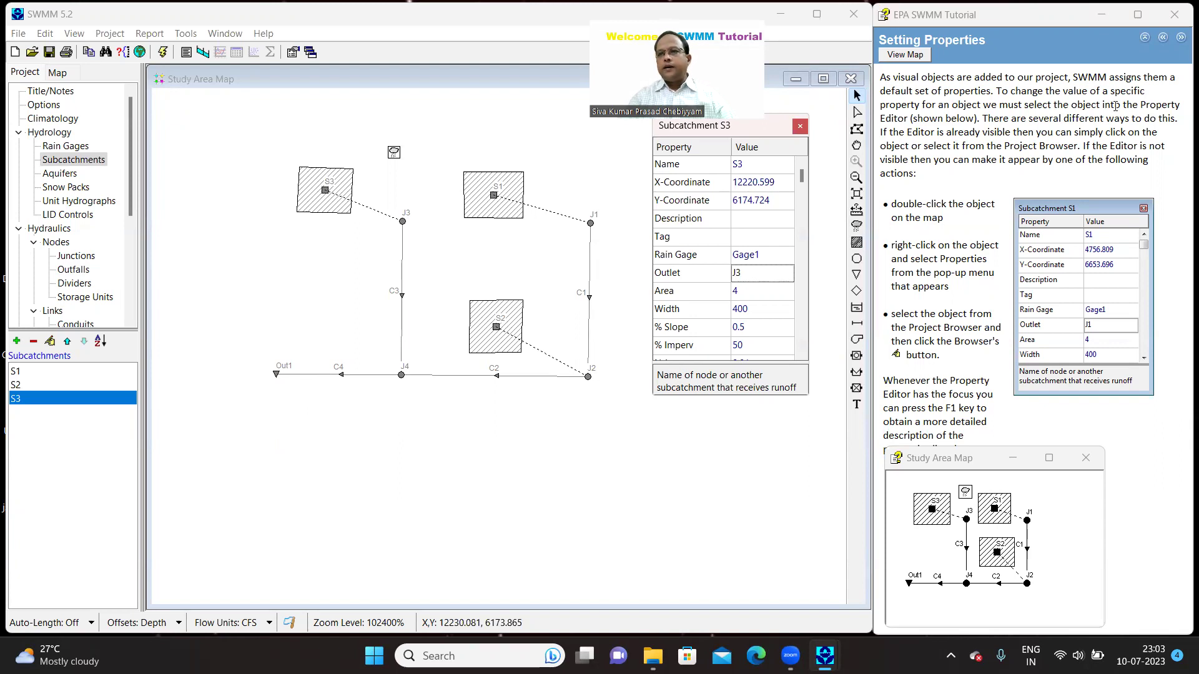
pyautogui.click(1181, 37)
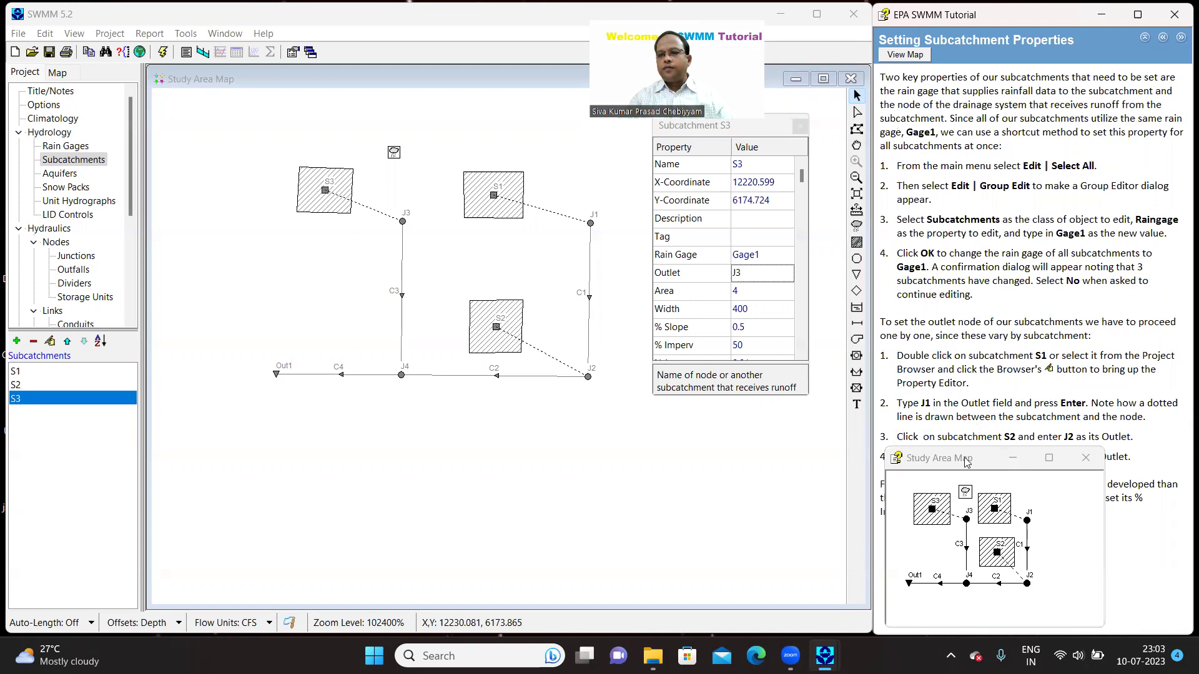
# Step: Advance the tutorial to the Setting Node/Link Properties page, keeping the small map window clear of its text
pyautogui.click(990, 460)
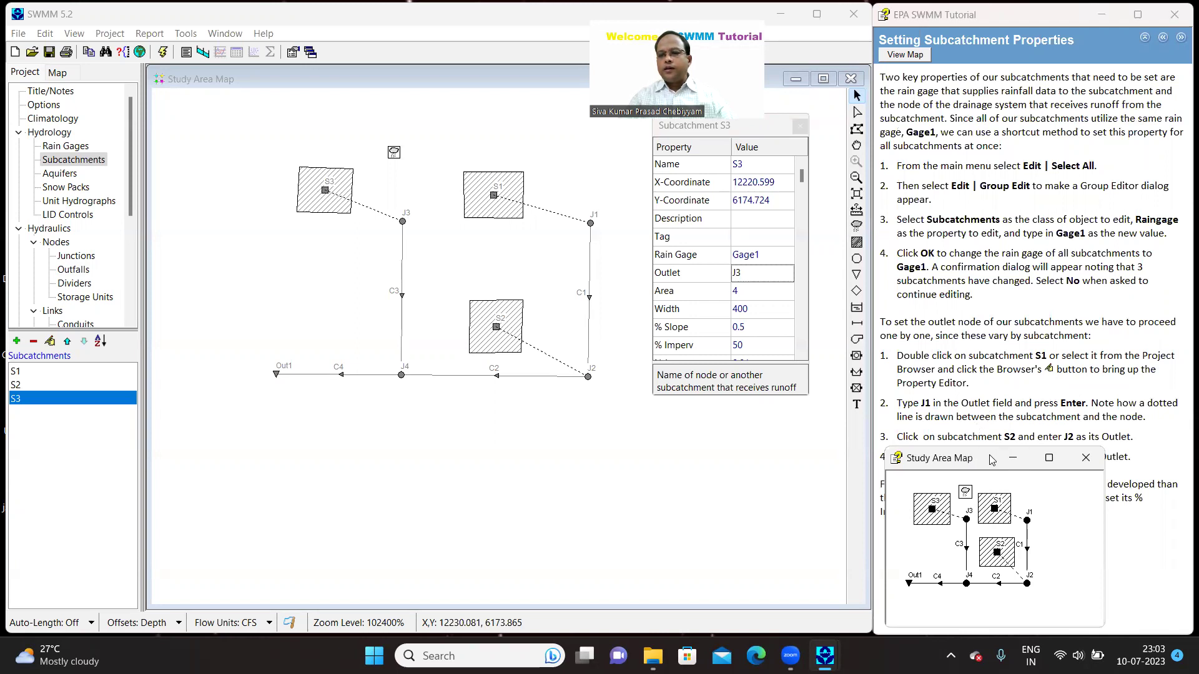
pyautogui.moveTo(990, 460); pyautogui.dragTo(1006, 282)
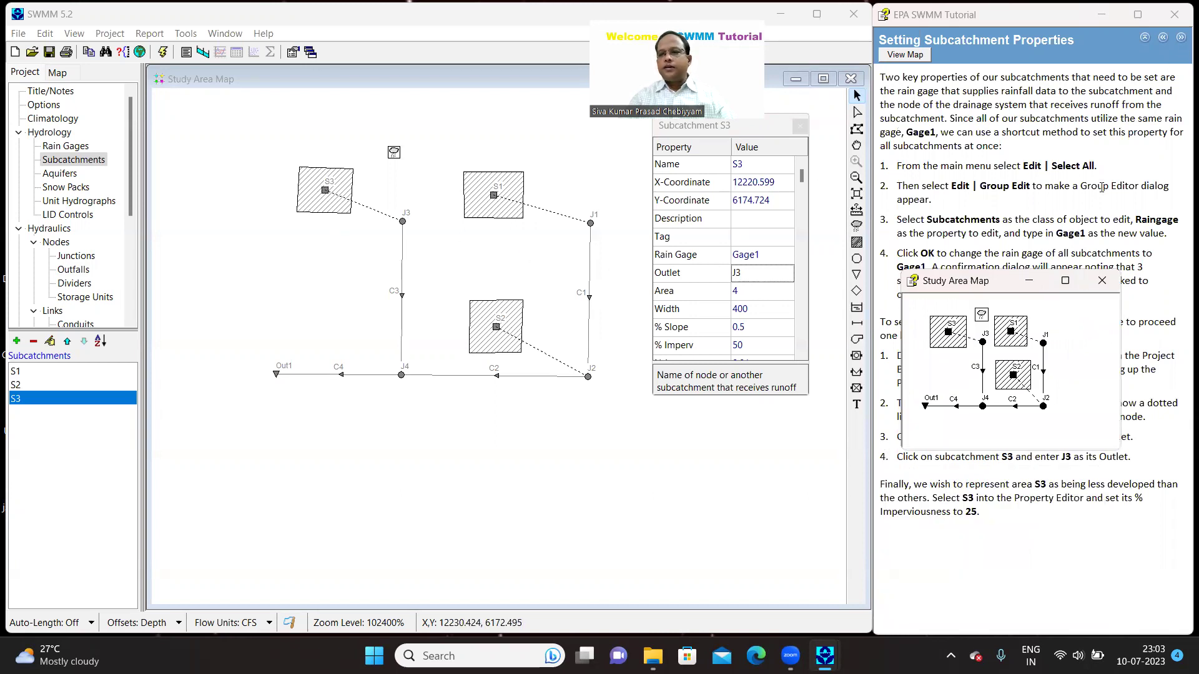
pyautogui.click(1181, 37)
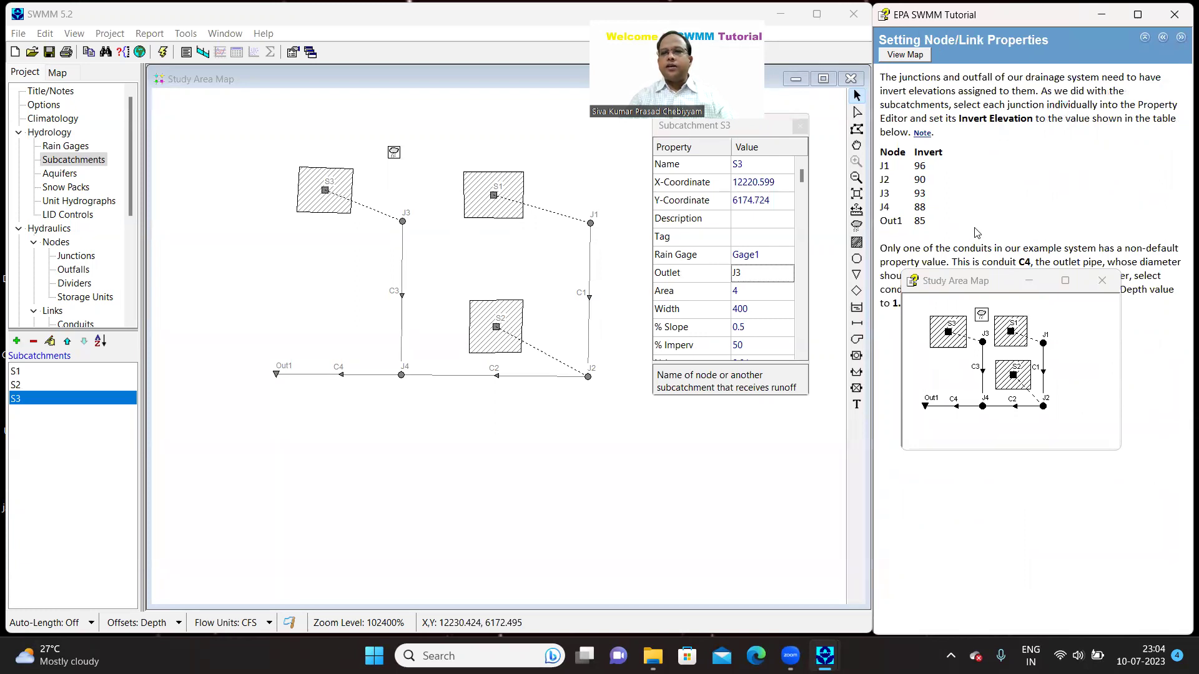
pyautogui.click(1010, 292)
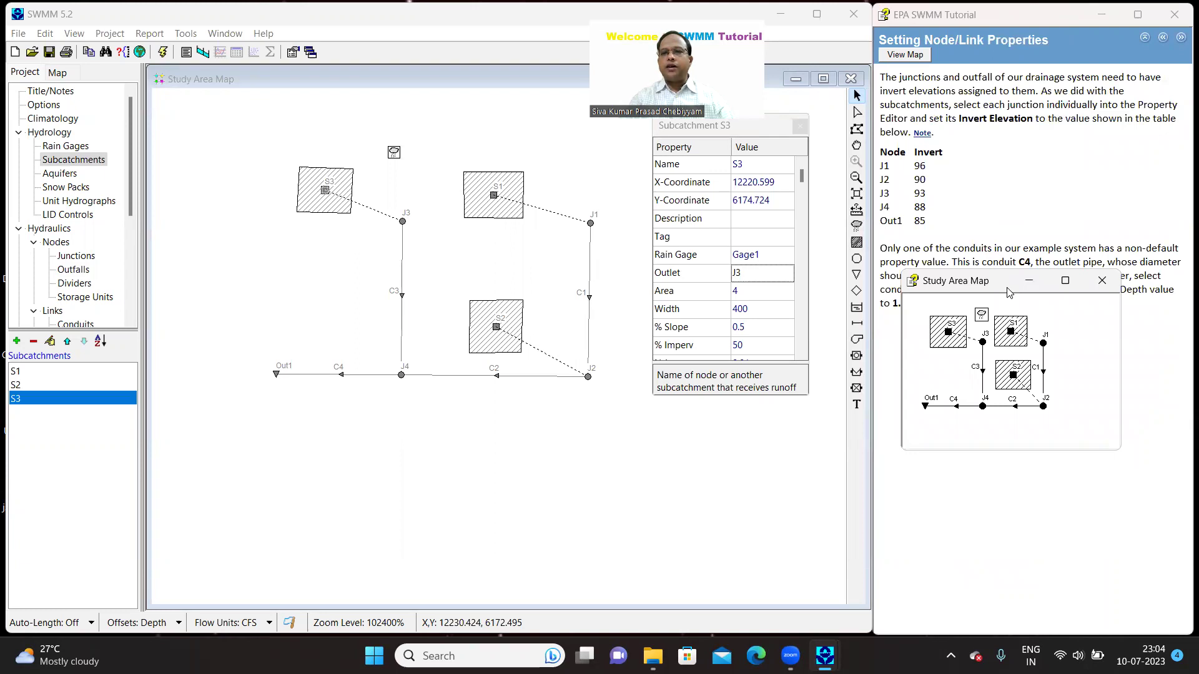
pyautogui.moveTo(1010, 293); pyautogui.dragTo(1013, 400)
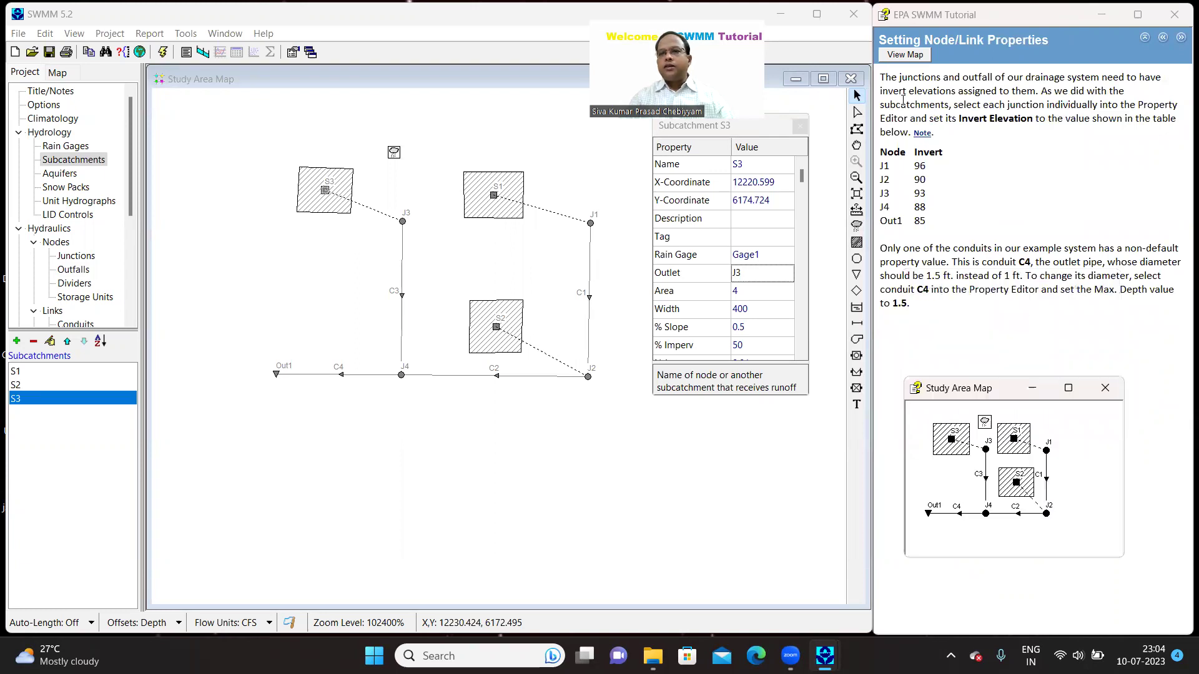